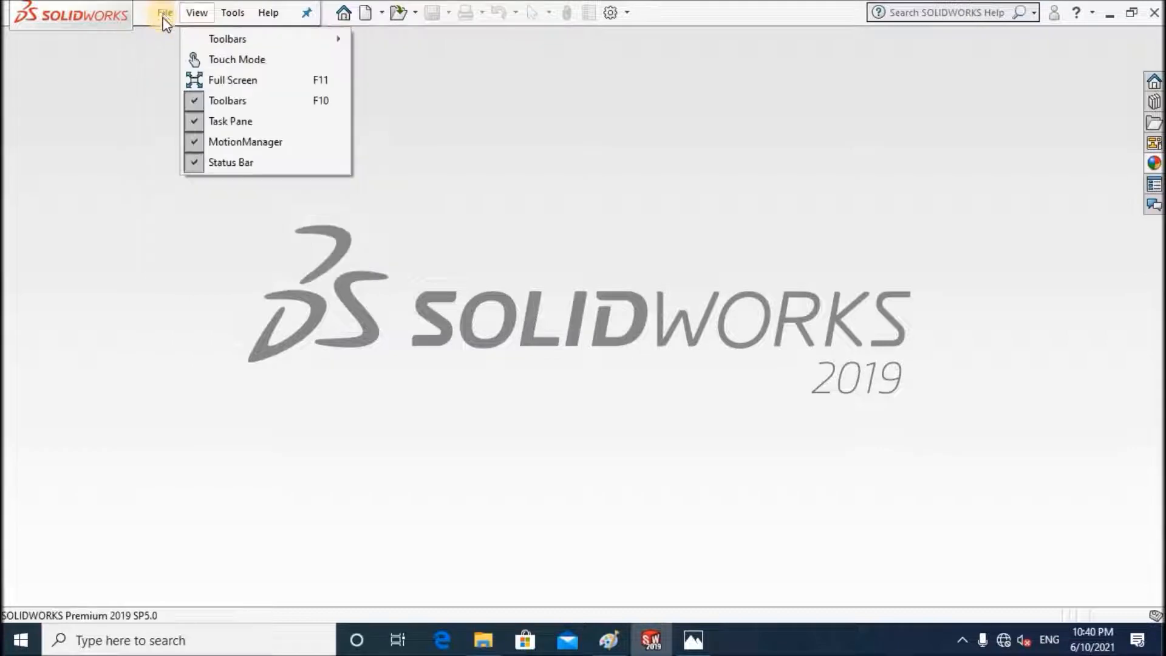
# Step: Create a new part document and bring up the reference drawing Q11.jpg in Photos
pyautogui.press('Return')
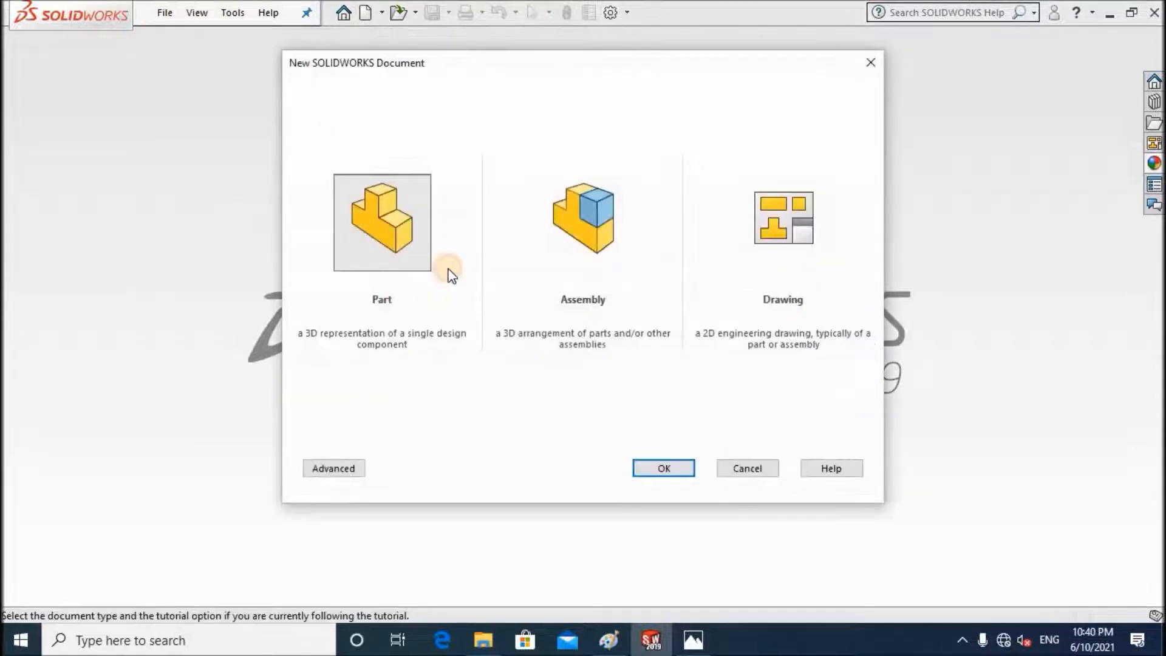
pyautogui.press('Return')
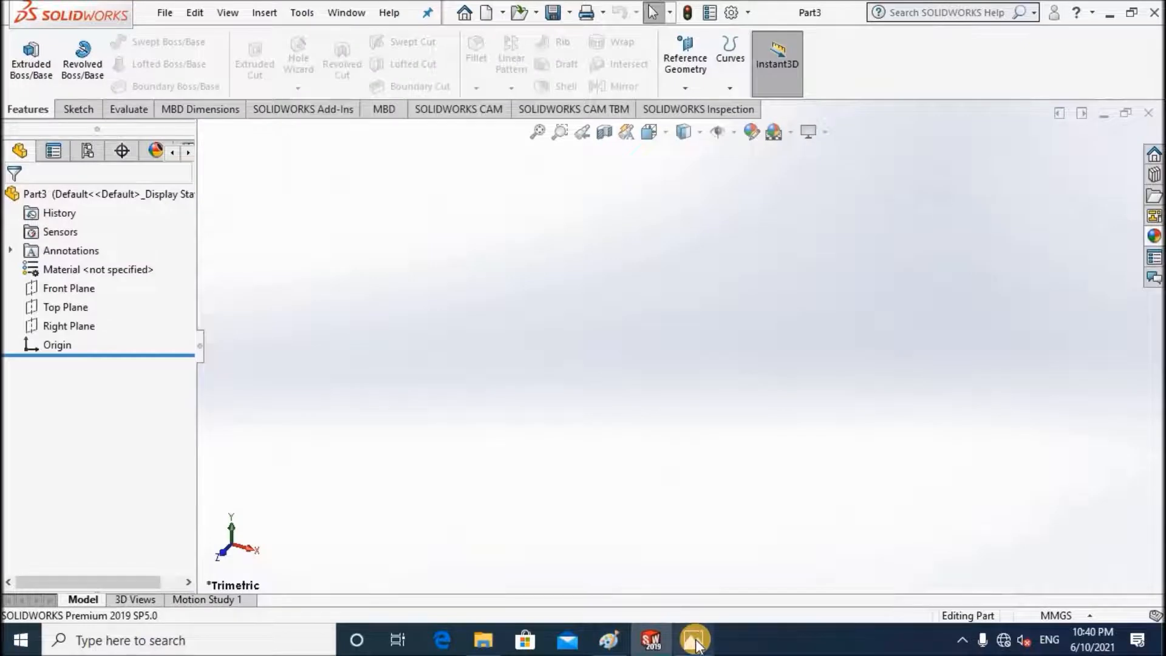
pyautogui.click(694, 640)
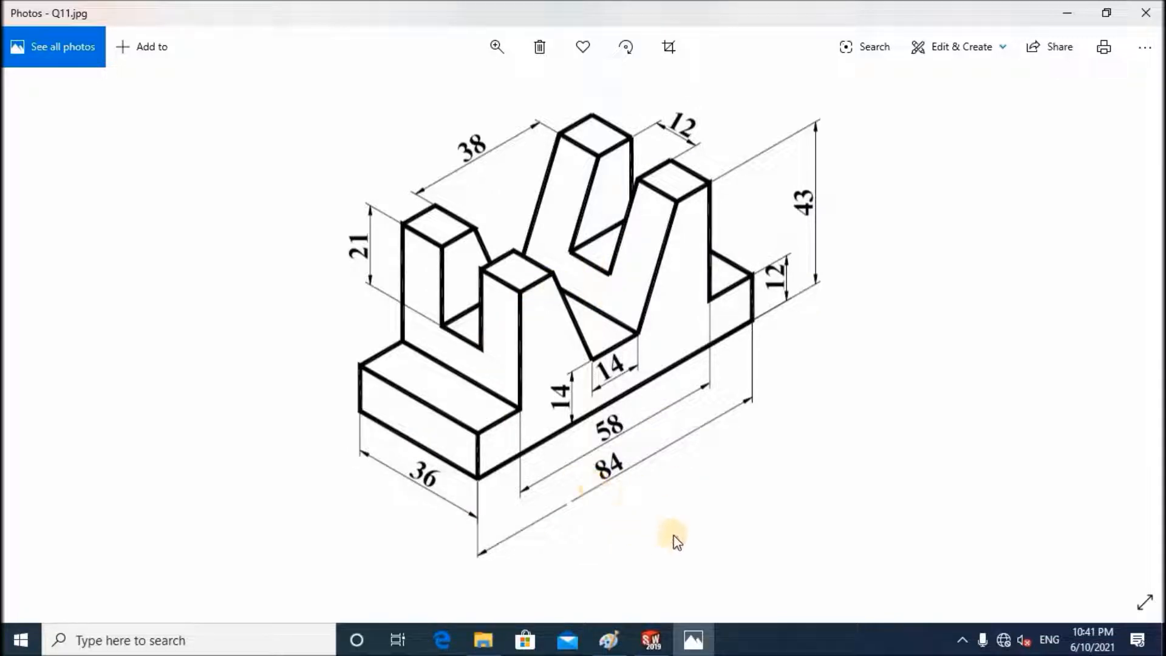
# Step: Switch back to SOLIDWORKS and sketch a center rectangle about 189 by 102 mm on the Front Plane, centred on the origin
pyautogui.click(651, 639)
pyautogui.click(64, 288)
pyautogui.click(155, 257)
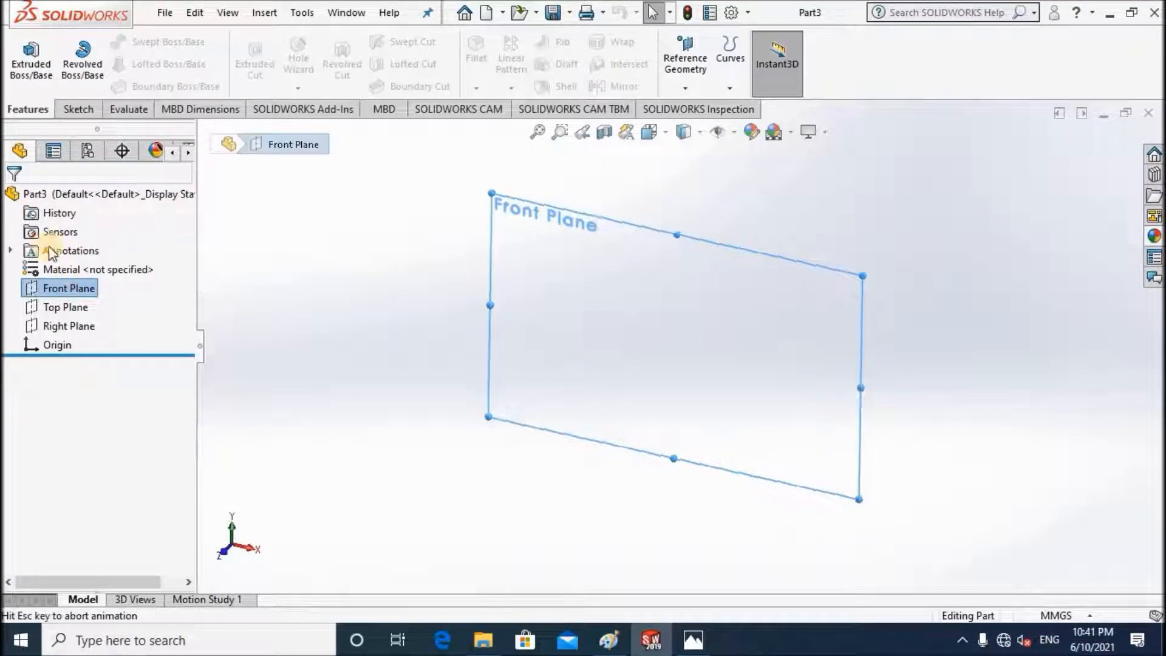
pyautogui.click(75, 108)
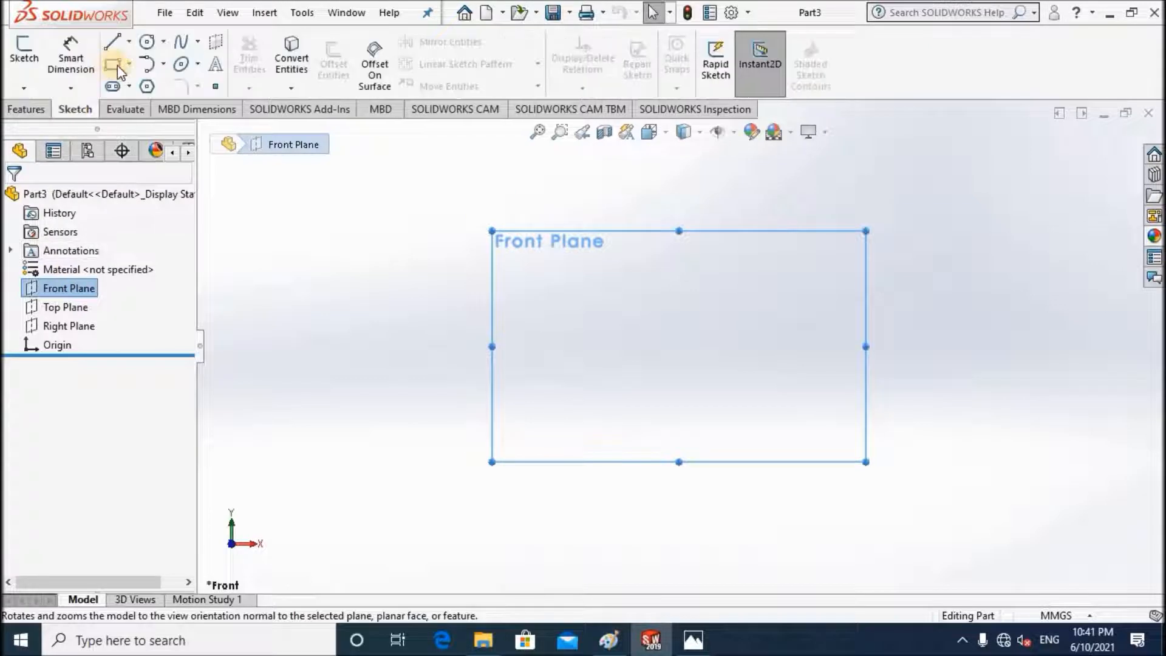
pyautogui.click(129, 64)
pyautogui.click(145, 104)
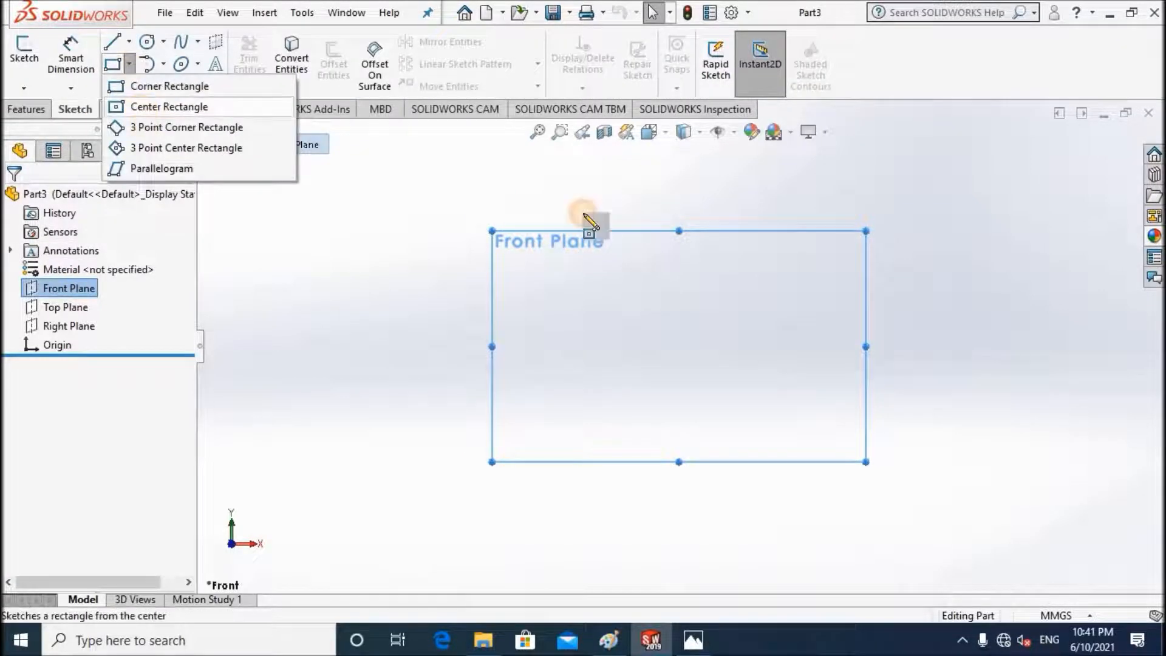
pyautogui.click(681, 346)
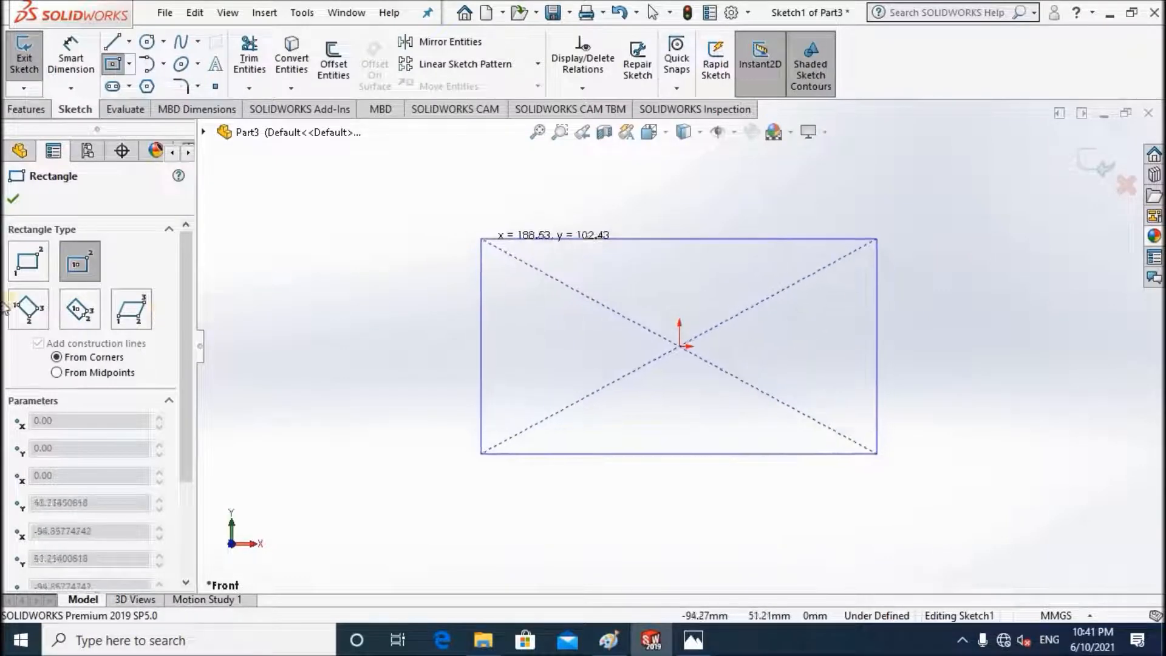
pyautogui.click(480, 238)
# Step: Consult the reference drawing and dimension the rectangle's width to 84 mm
pyautogui.click(692, 639)
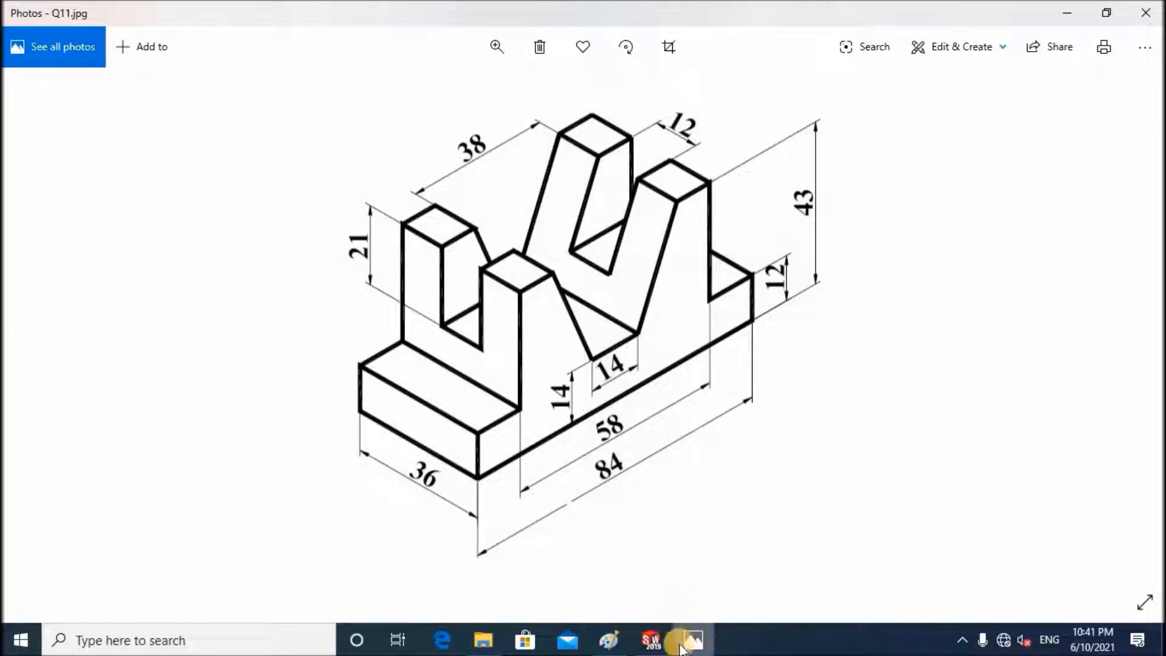
pyautogui.click(651, 644)
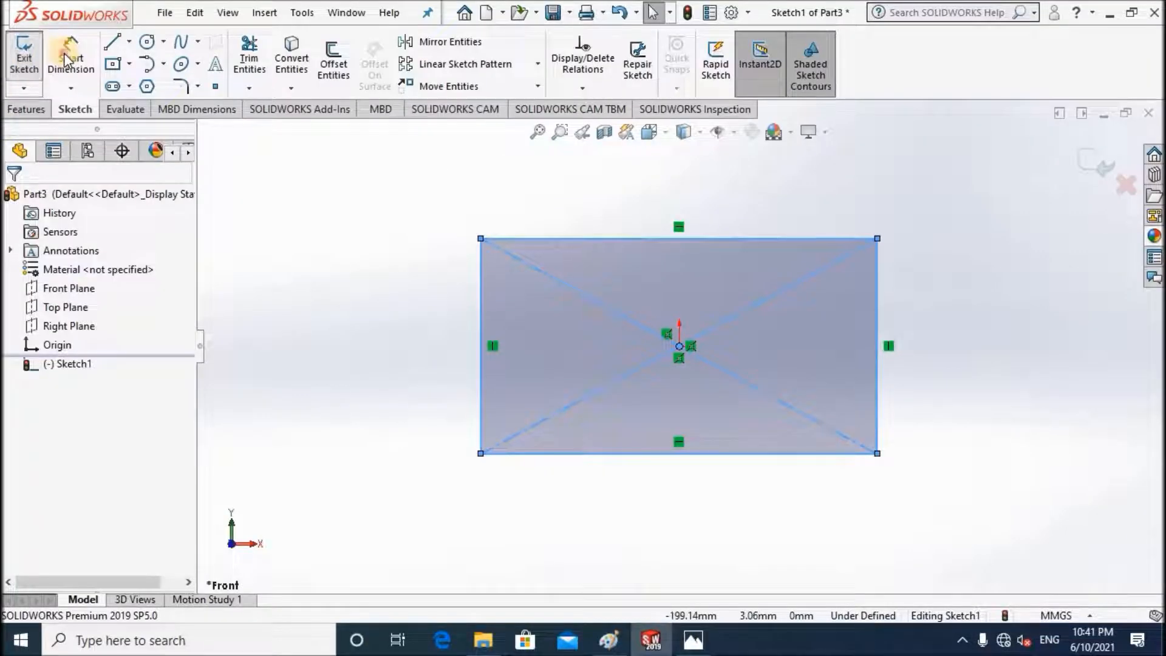
pyautogui.click(632, 454)
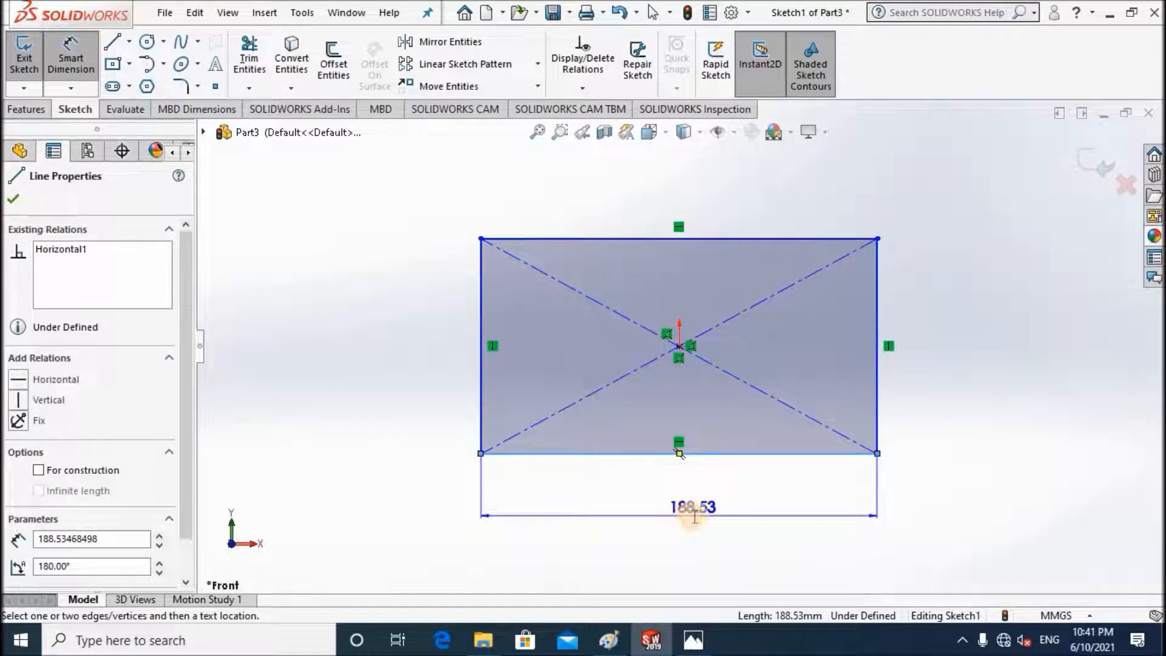
pyautogui.click(694, 516)
pyautogui.write('84')
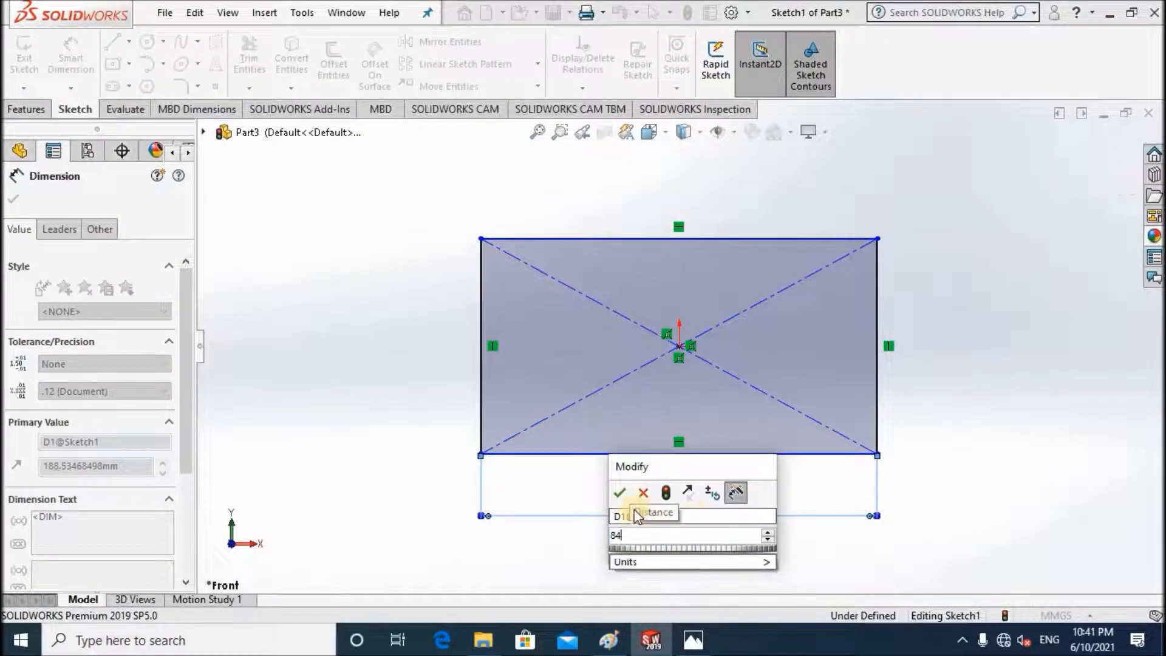
pyautogui.press('Return')
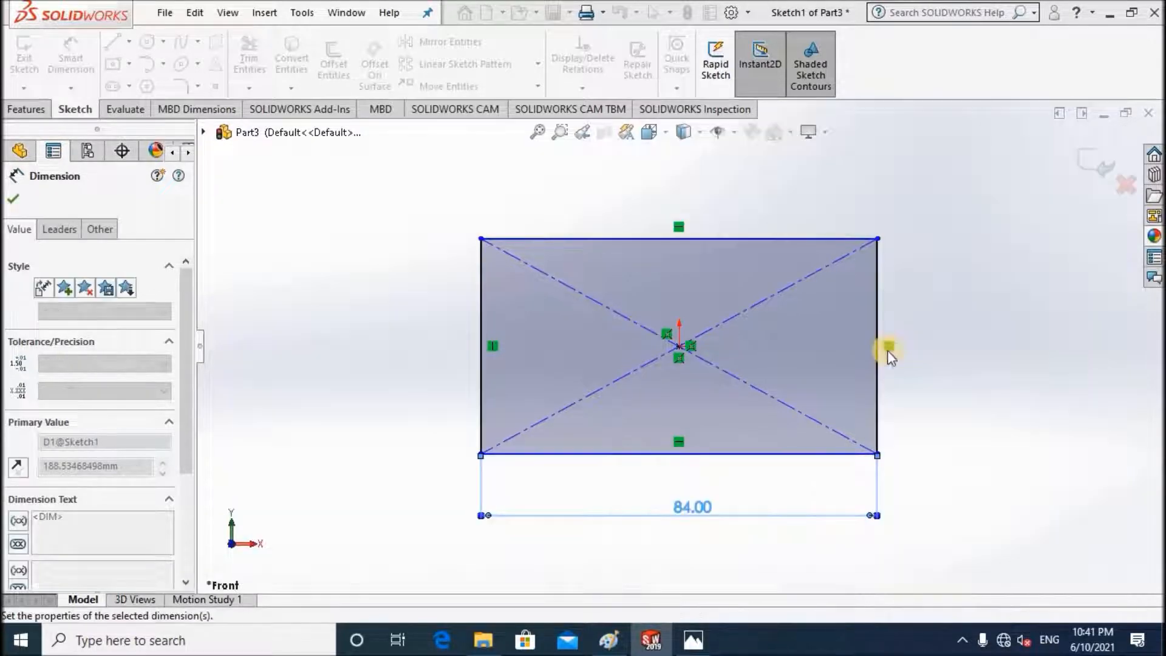
# Step: Dimension the rectangle's height to 43 mm
pyautogui.click(878, 317)
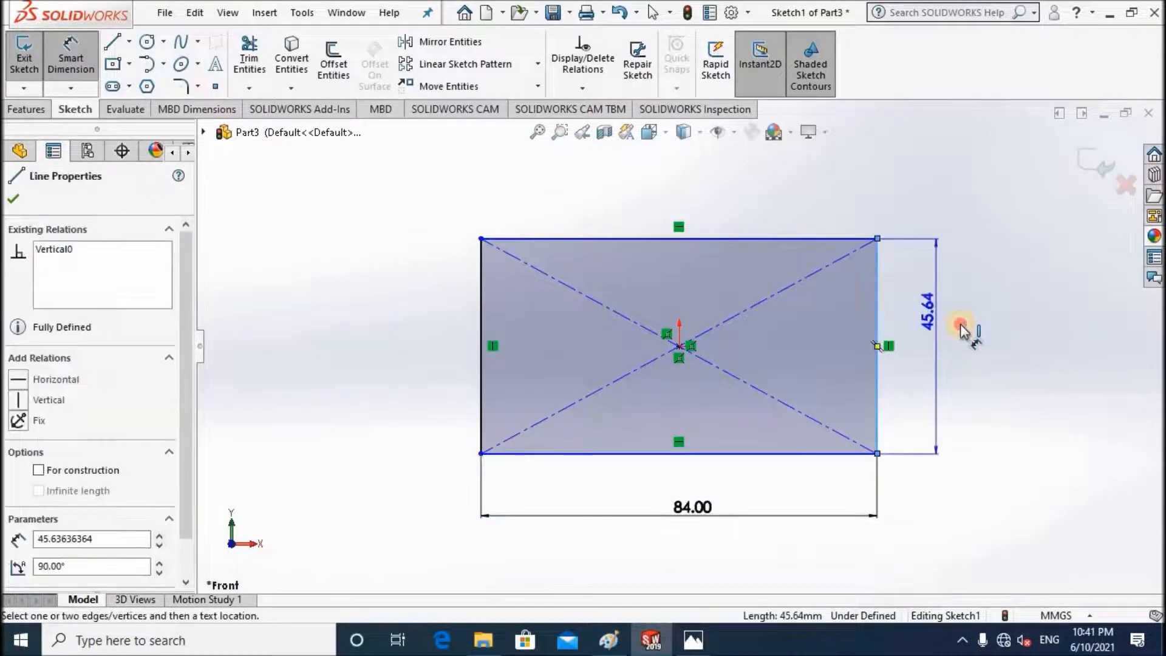
pyautogui.click(961, 325)
pyautogui.write('43')
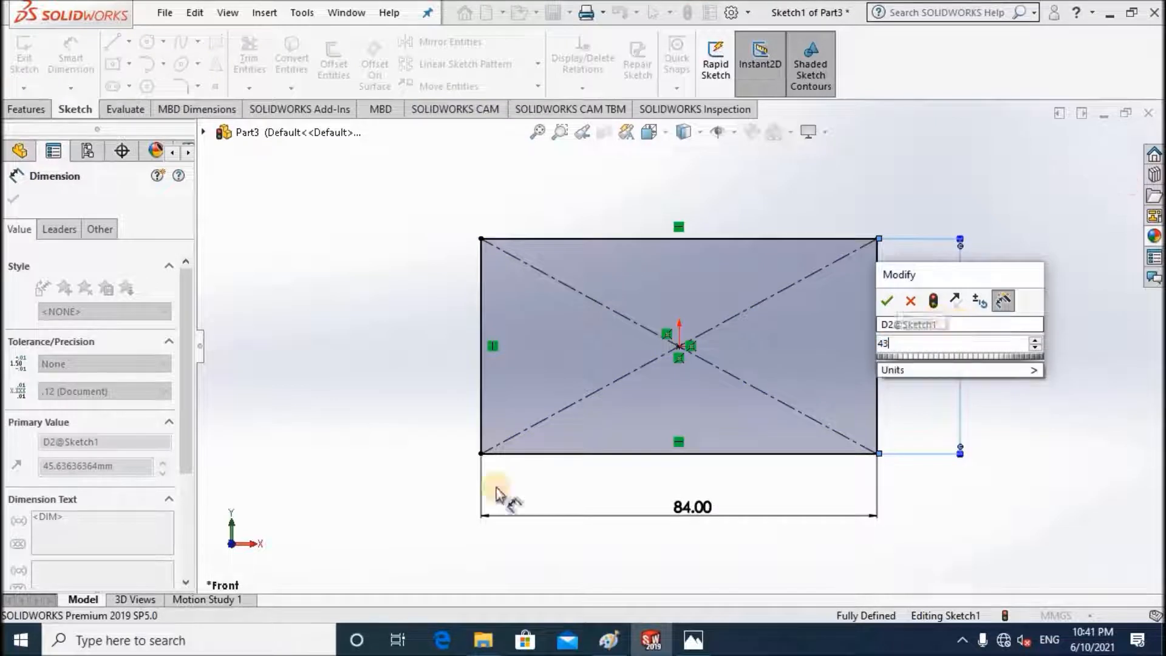
pyautogui.press('Return')
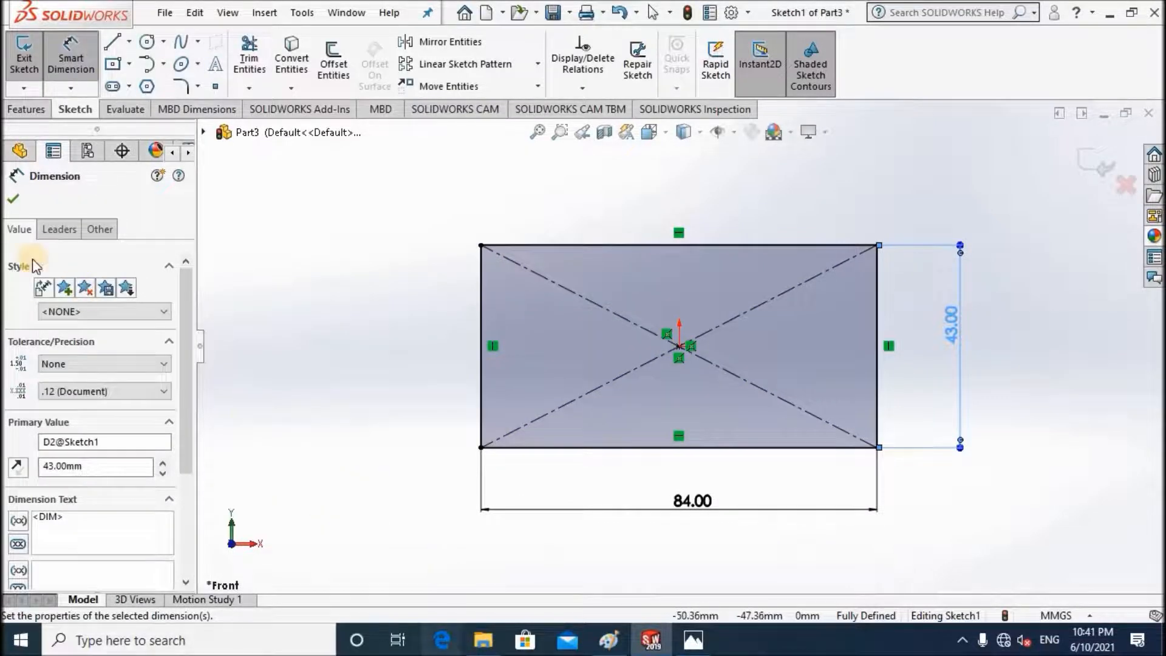
pyautogui.click(11, 198)
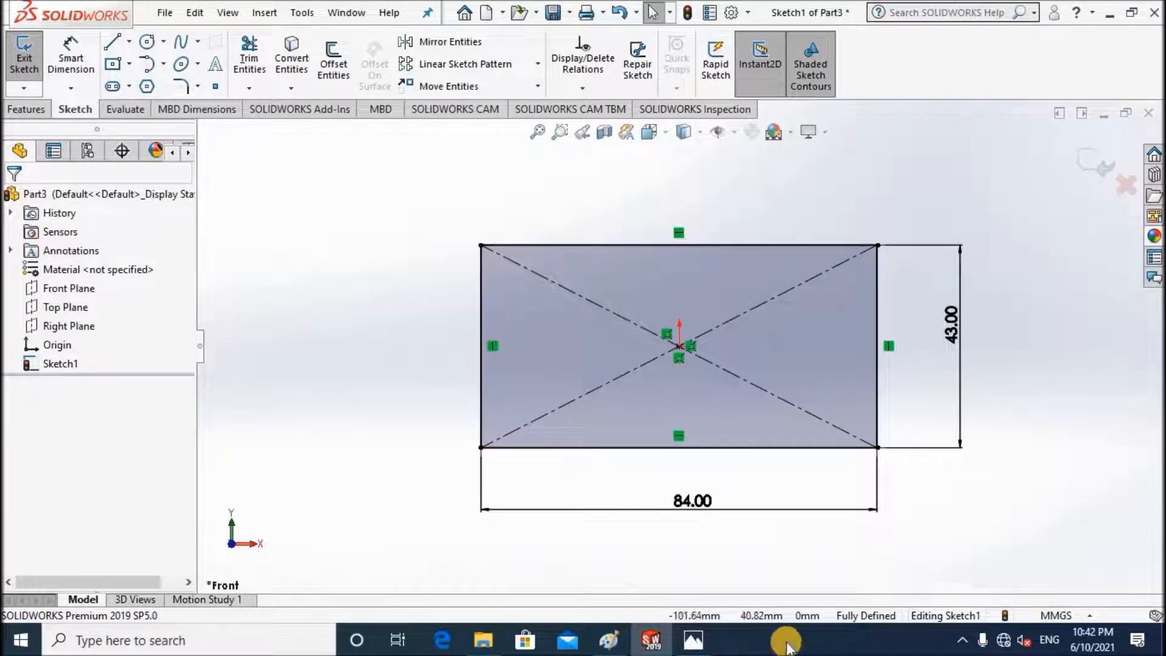
# Step: Consult the reference drawing and sketch a horizontal line across the rectangle's lower part, from one vertical side to the other
pyautogui.click(695, 640)
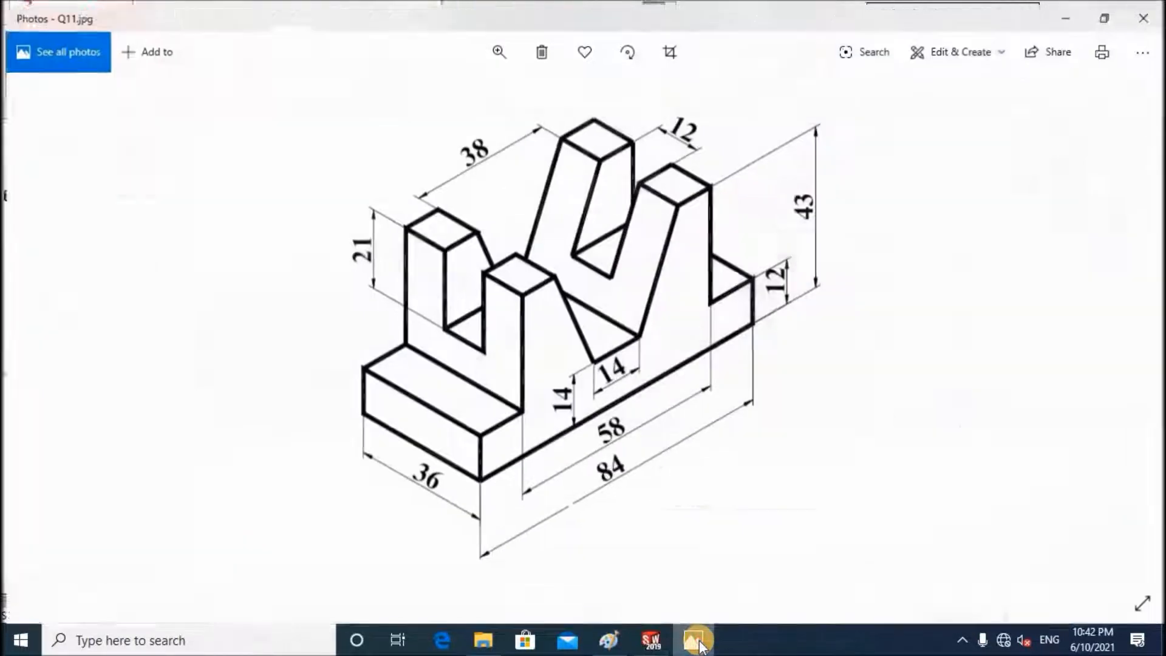
pyautogui.hotkey('alt', 'Tab')
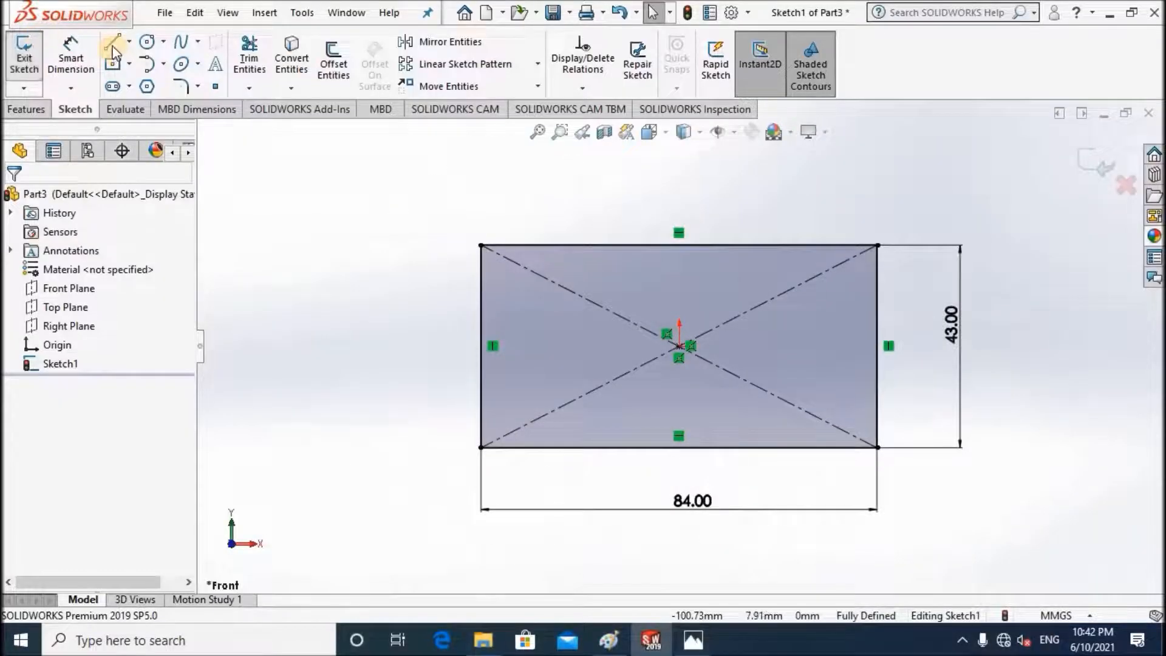
pyautogui.moveTo(483, 392); pyautogui.dragTo(877, 391)
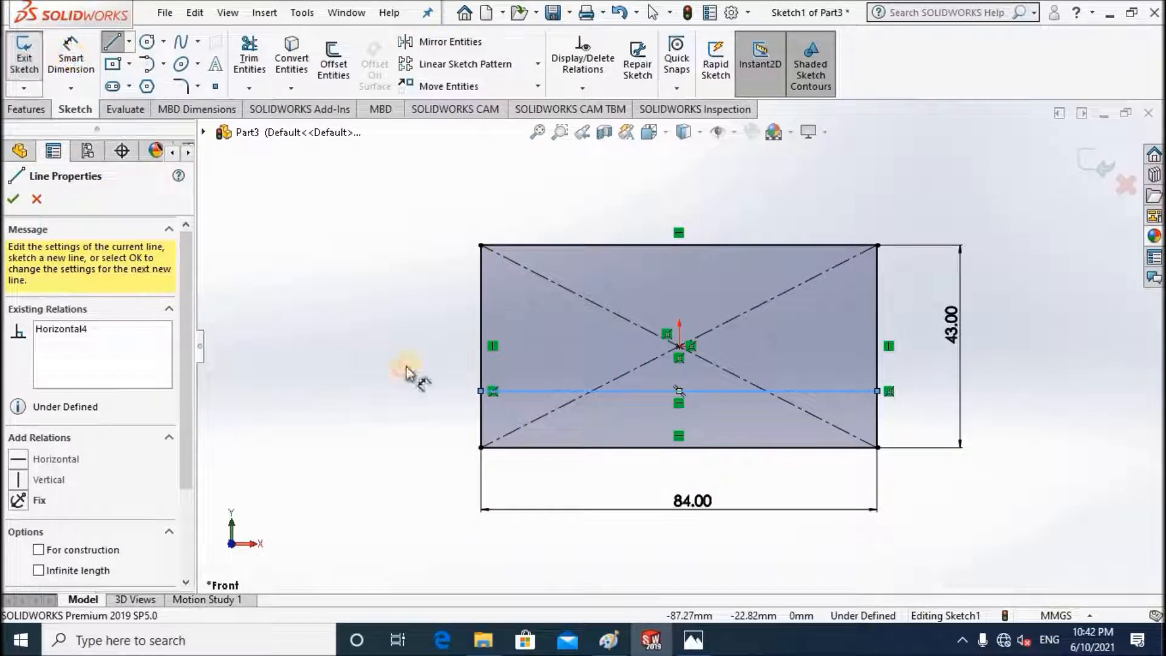
# Step: Dimension the horizontal line 12 mm above the rectangle's bottom edge
pyautogui.click(534, 392)
pyautogui.click(532, 448)
pyautogui.click(430, 425)
pyautogui.write('12')
pyautogui.press('Return')
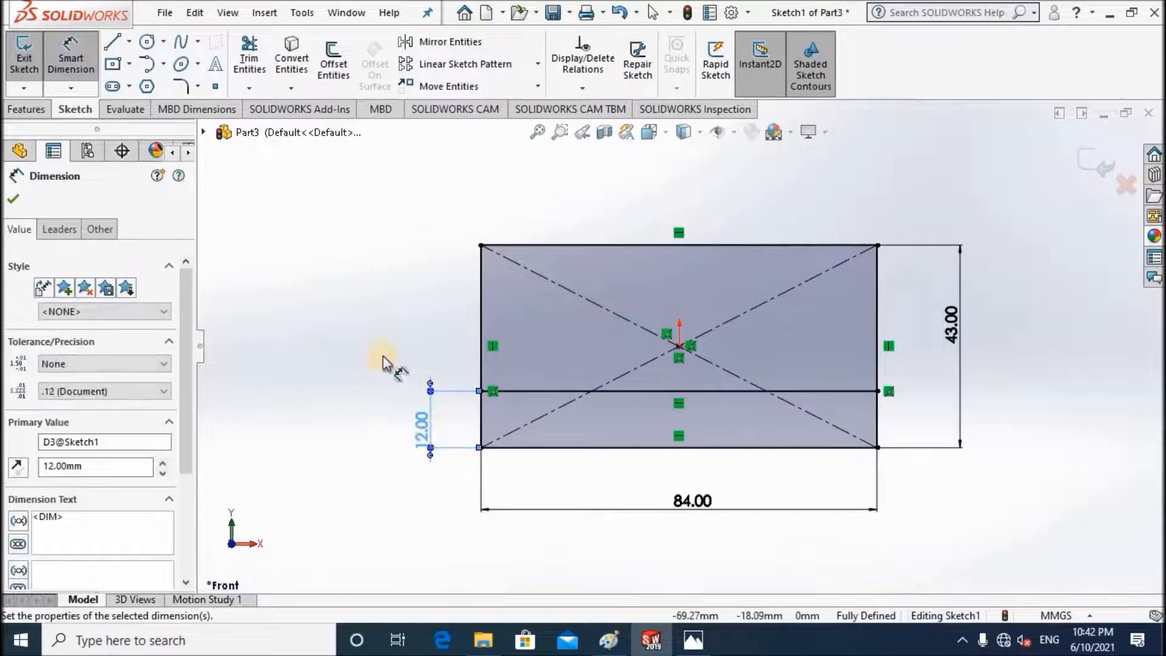
pyautogui.click(12, 201)
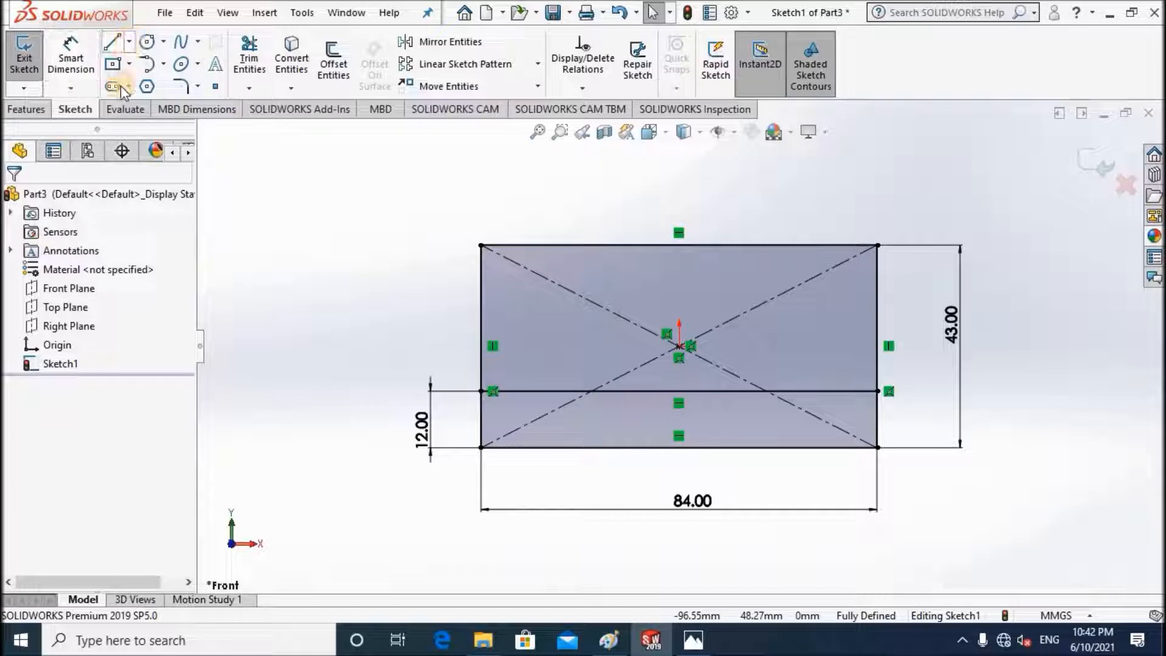
# Step: Add a vertical construction centerline of infinite length through the origin
pyautogui.click(129, 41)
pyautogui.click(152, 81)
pyautogui.click(39, 332)
pyautogui.click(831, 364)
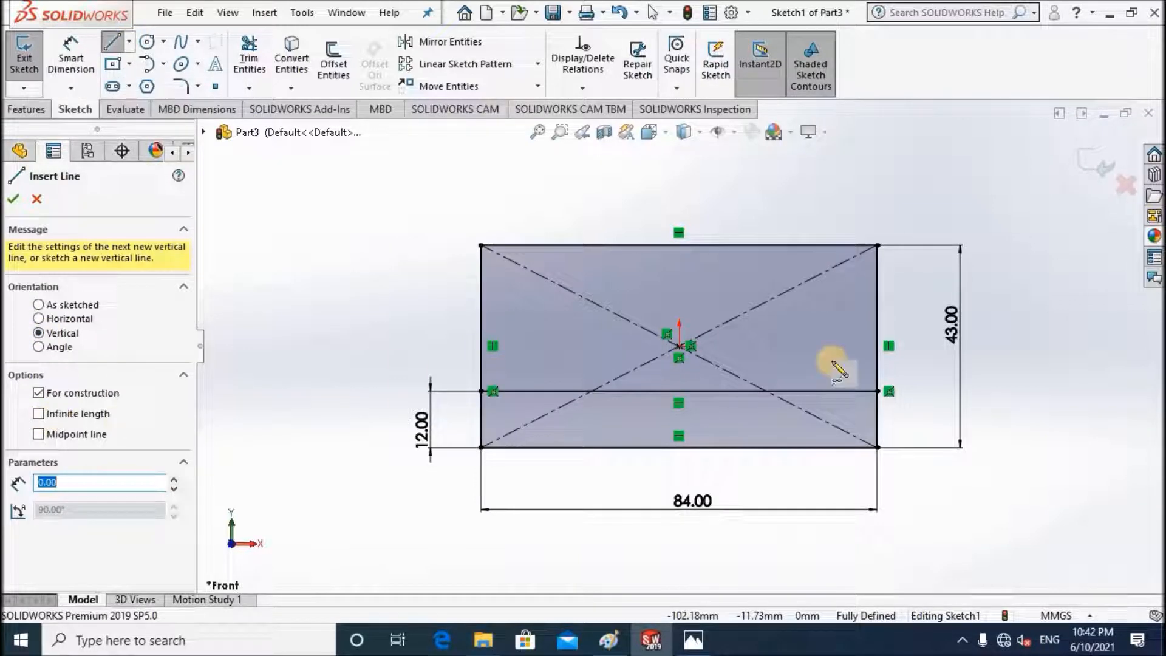
pyautogui.click(680, 346)
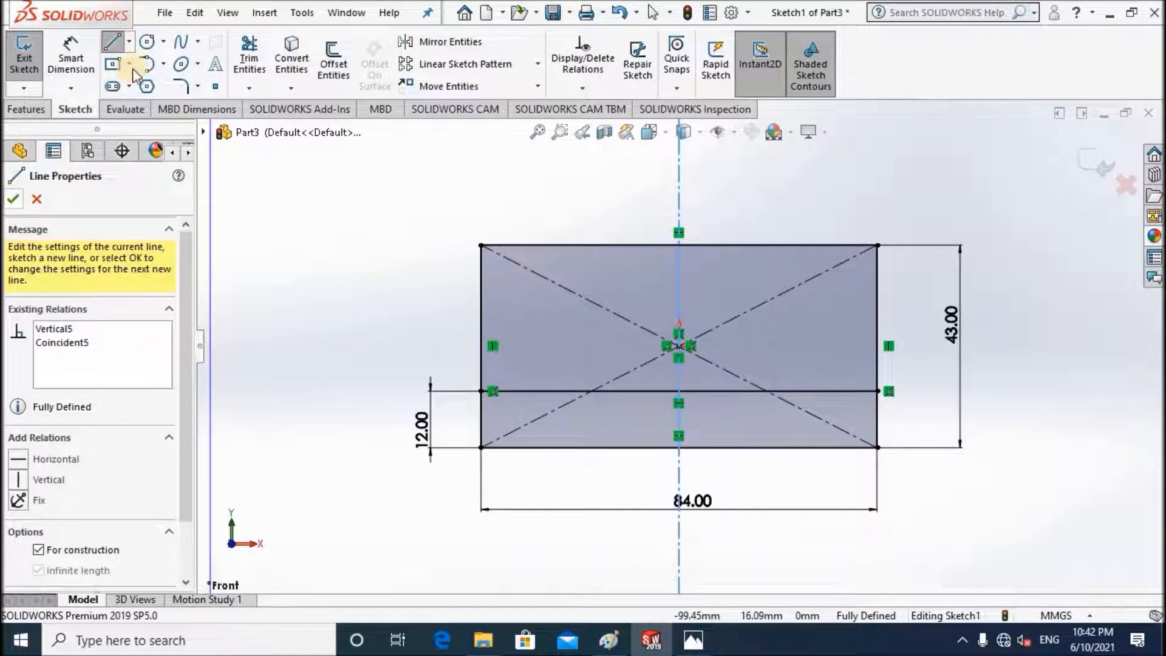
# Step: Sketch a vertical line from the horizontal line to the rectangle's top edge, about 28 mm left of the centerline
pyautogui.click(113, 51)
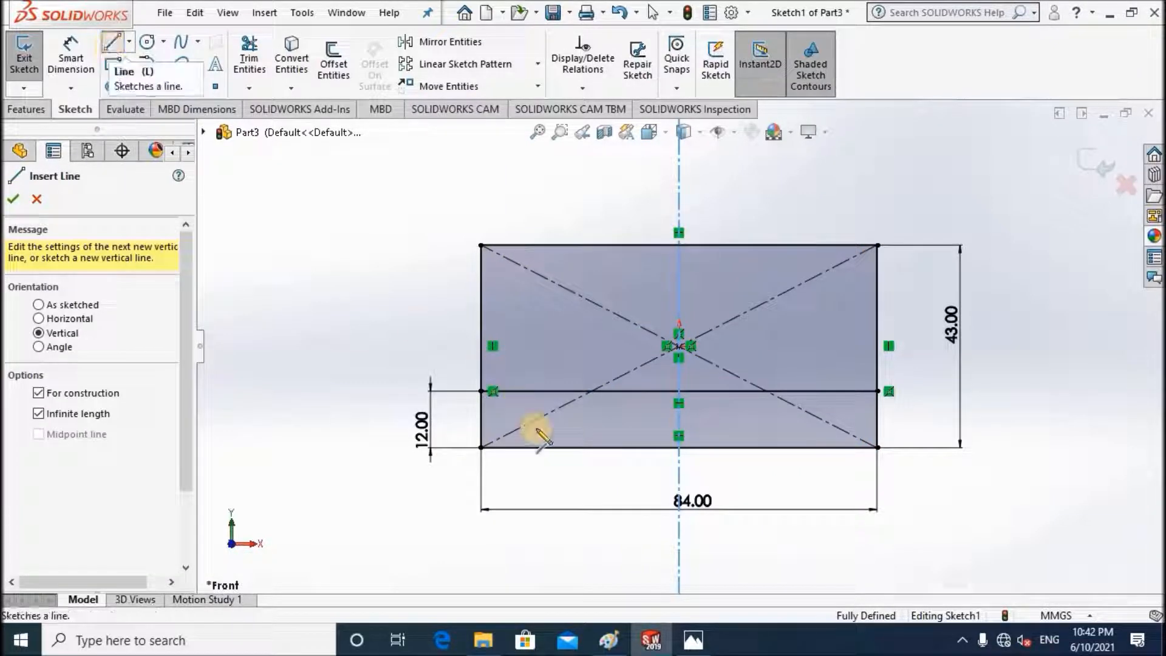
pyautogui.click(549, 392)
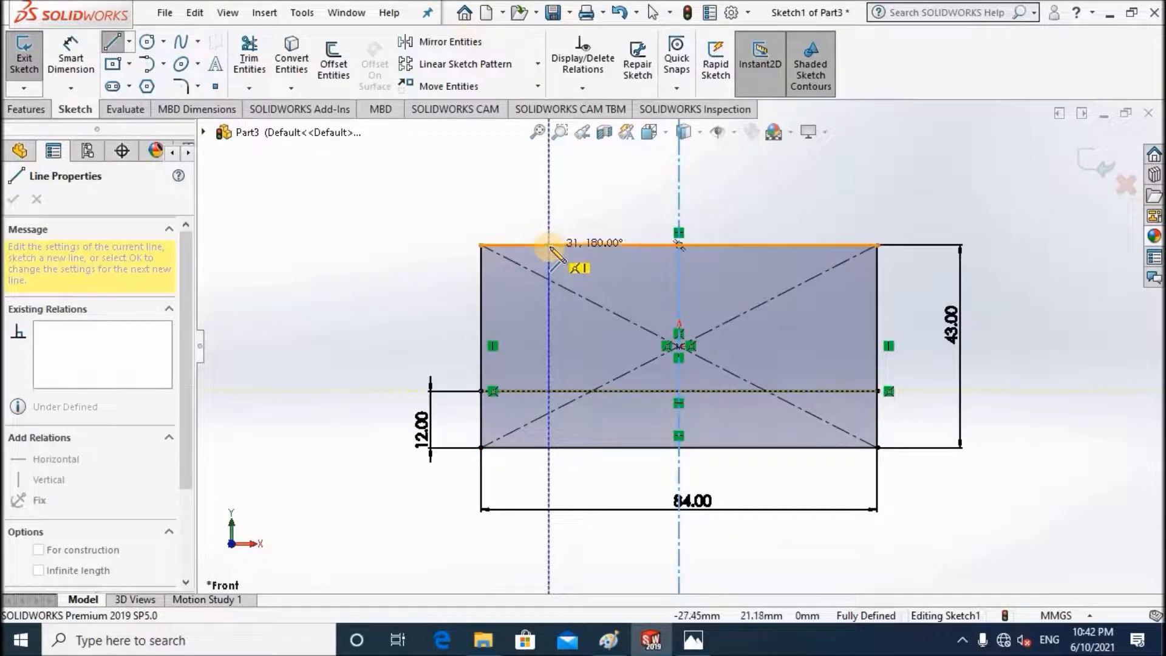
pyautogui.click(549, 245)
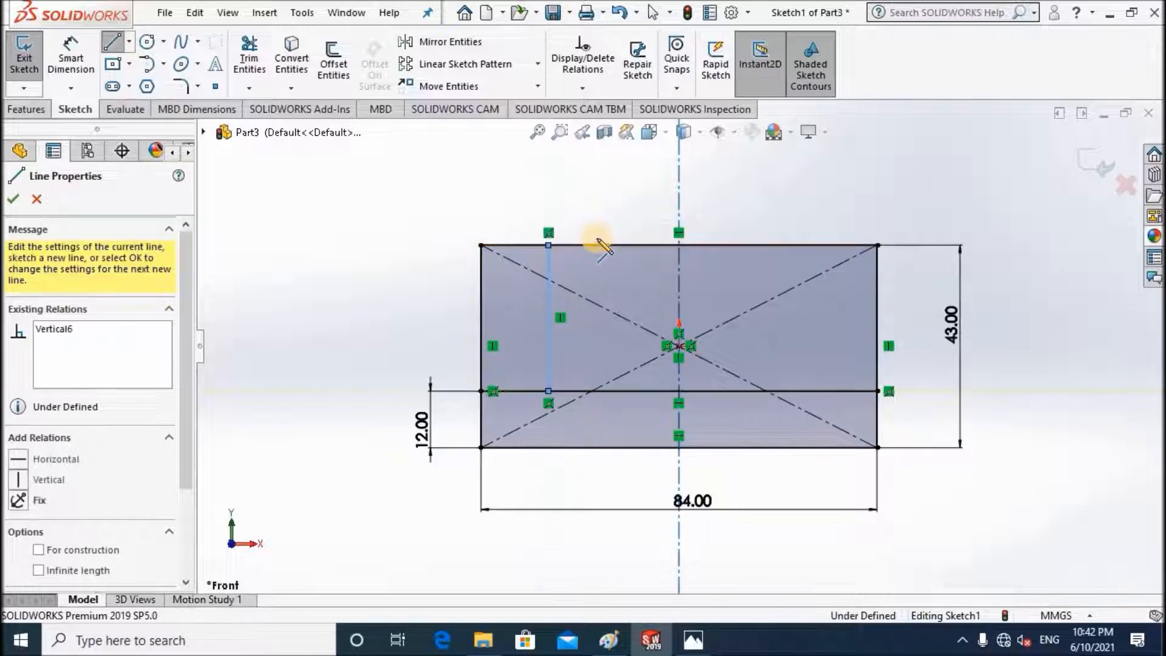
pyautogui.press('Escape')
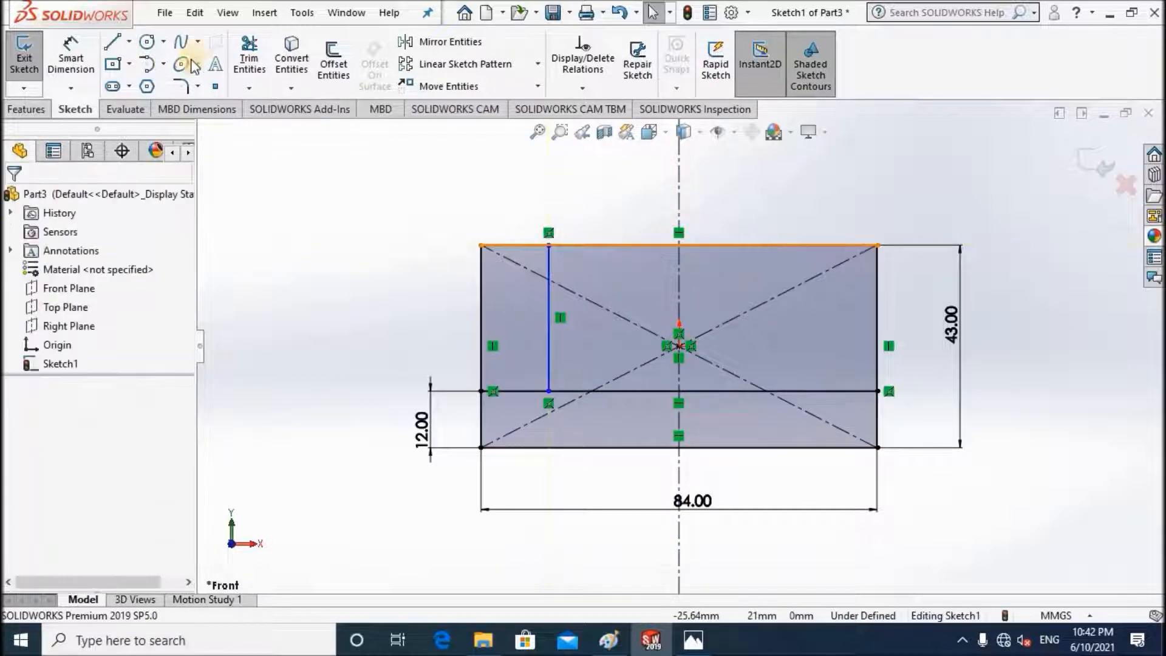
# Step: Sketch a slanted line from the top edge, about 15 mm left of the centerline, down towards the centerline, ending on the horizontal line
pyautogui.click(609, 246)
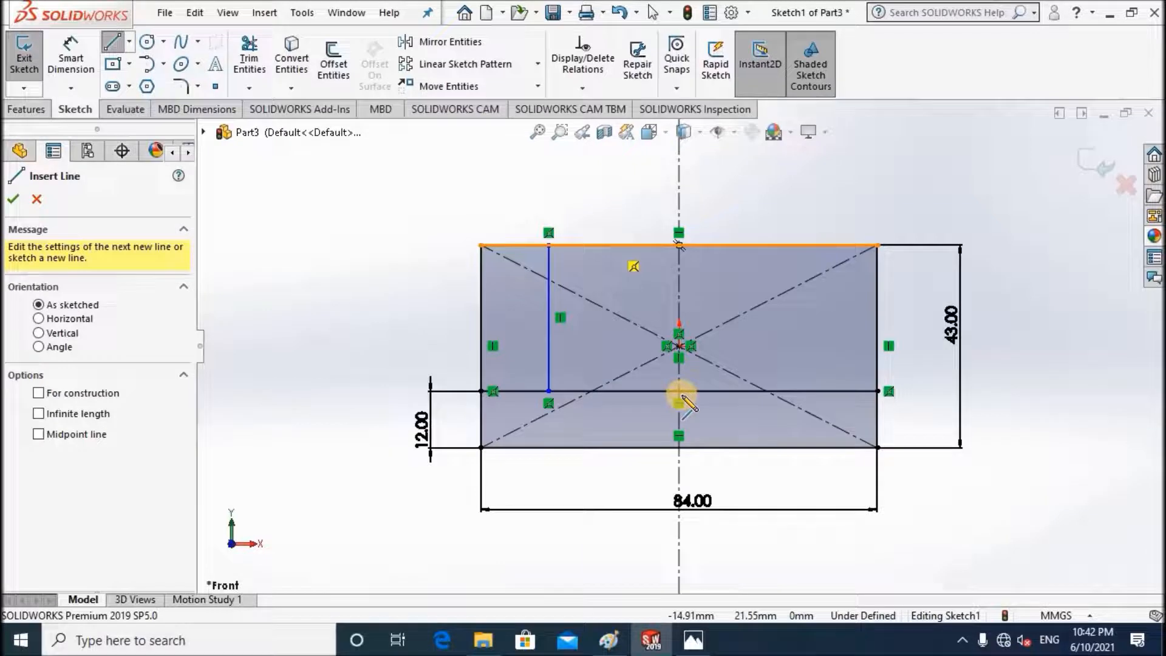
pyautogui.click(638, 390)
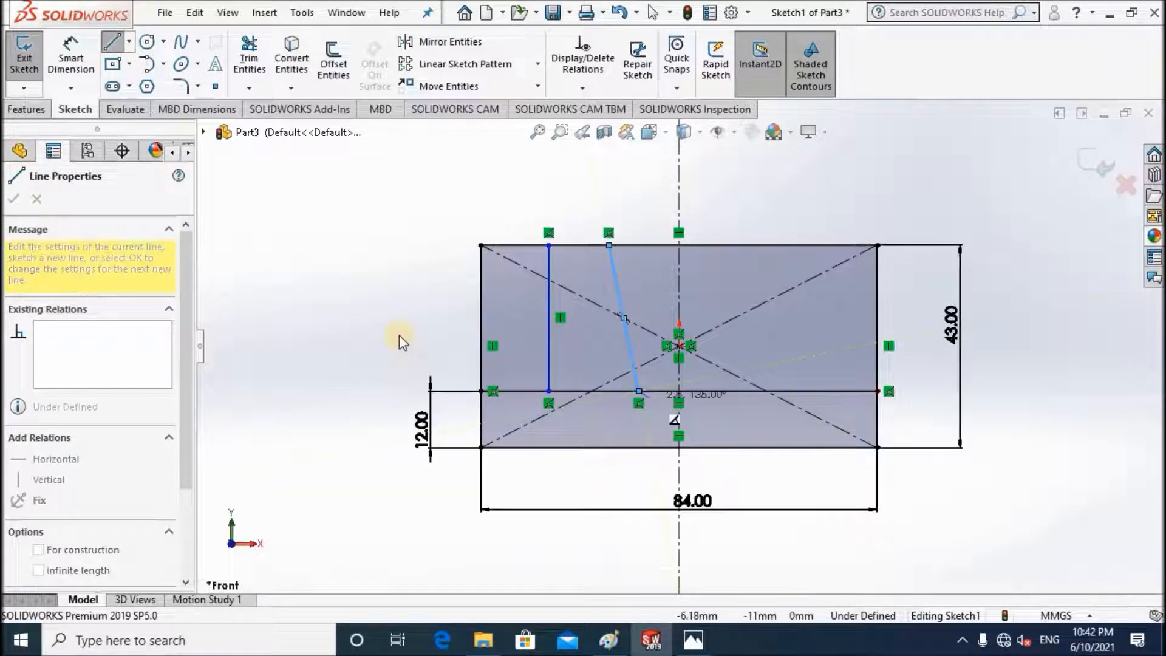
pyautogui.press('Escape')
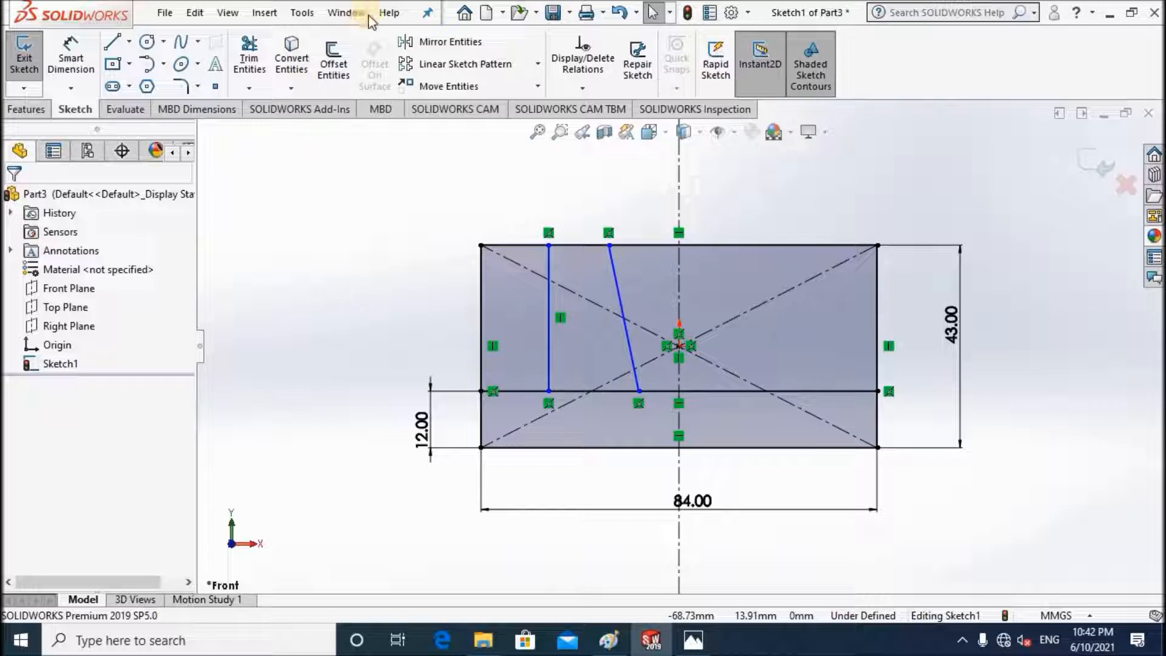
# Step: Dimension the distance between the left vertical line and the centerline as 58/2, giving 29 mm
pyautogui.click(74, 59)
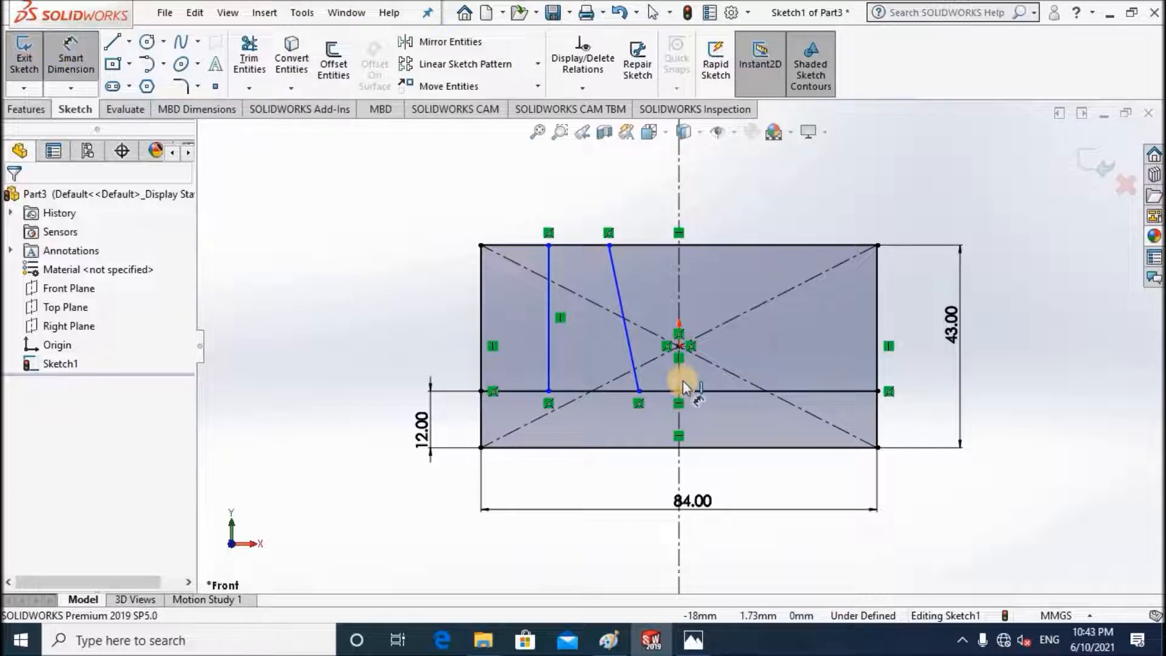
pyautogui.click(549, 368)
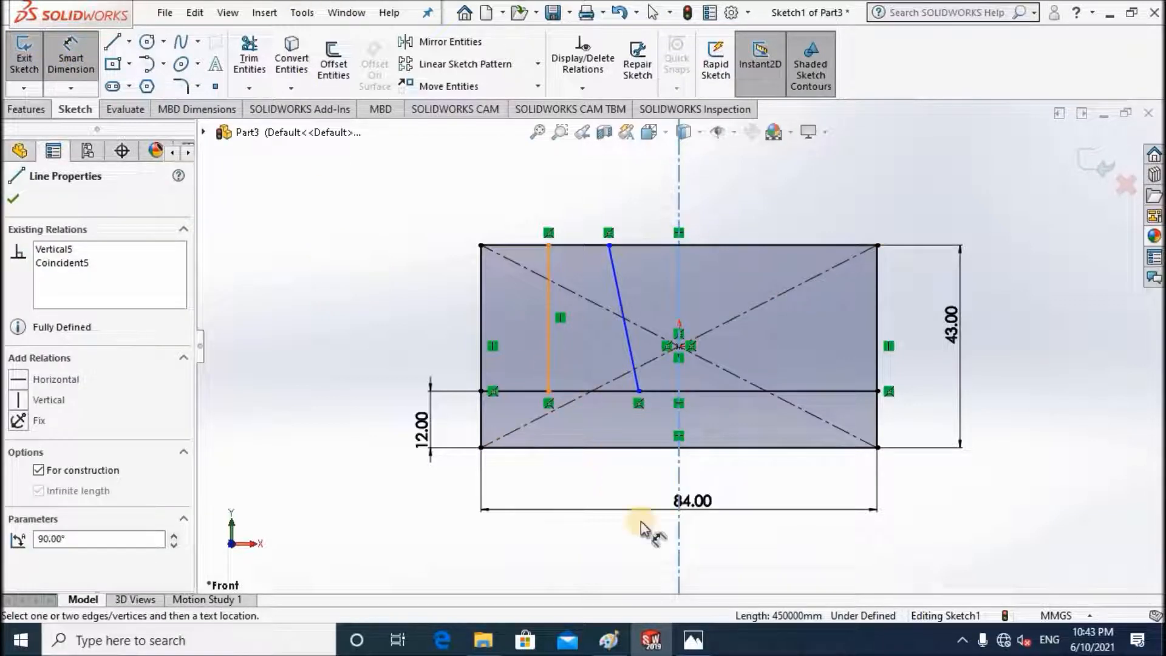
pyautogui.click(679, 534)
pyautogui.click(613, 554)
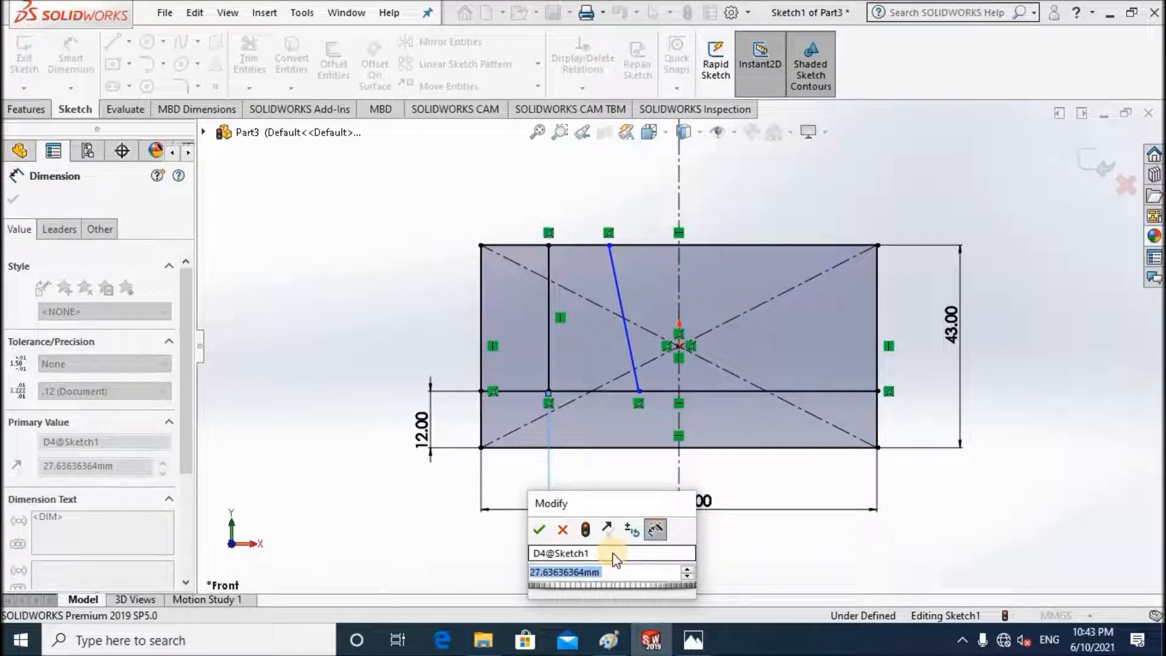
pyautogui.write('58/')
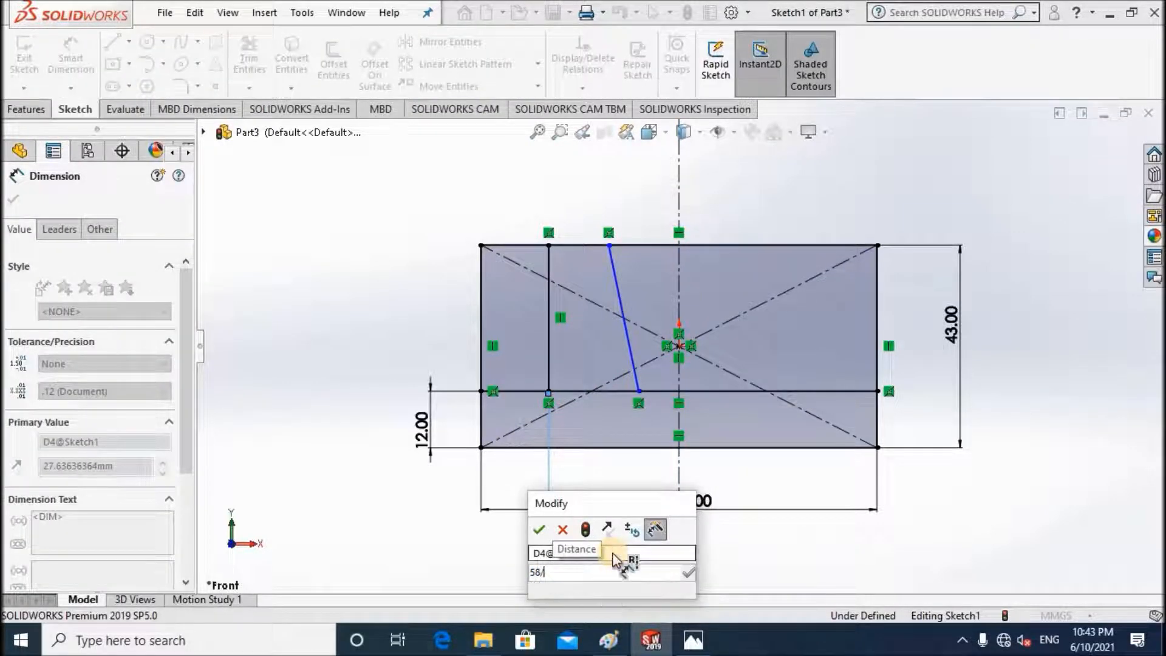
pyautogui.write('2')
pyautogui.press('Return')
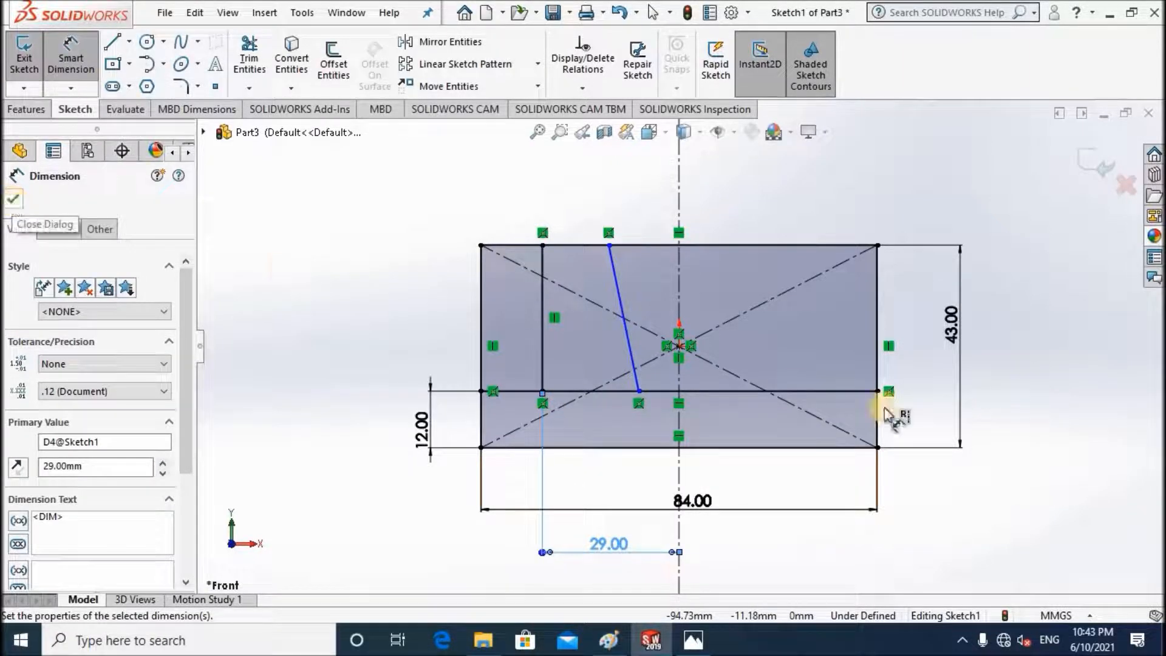
# Step: Dimension the distance between the slanted line's lower endpoint and the centerline as 7 mm
pyautogui.click(638, 390)
pyautogui.click(679, 384)
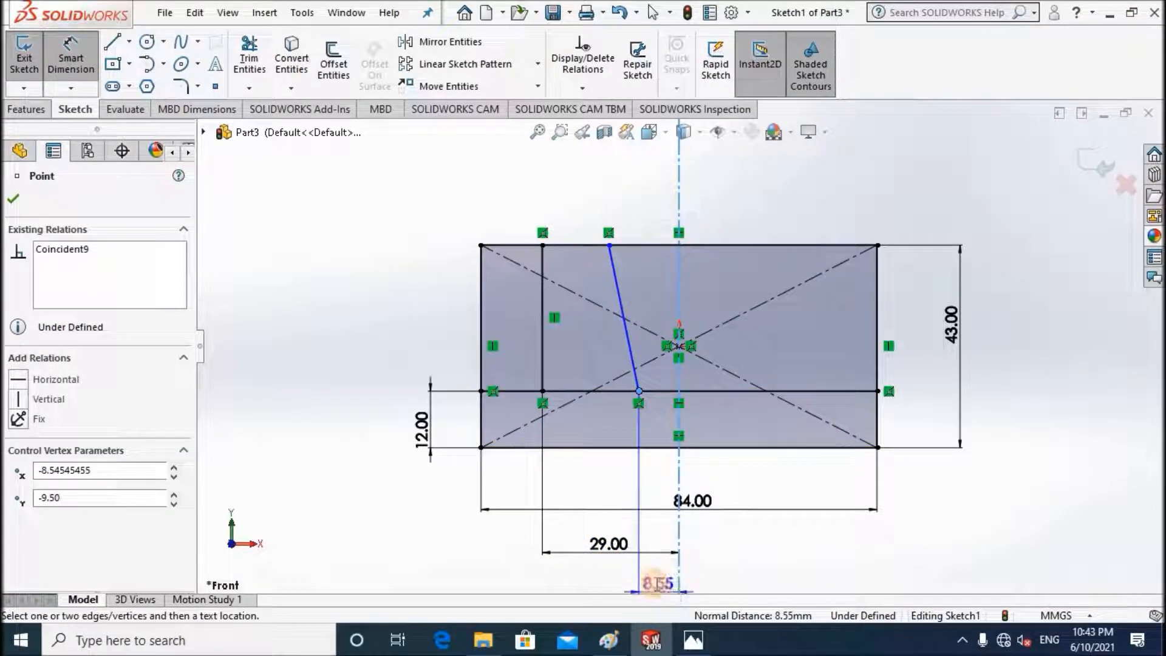
pyautogui.click(656, 584)
pyautogui.write('7')
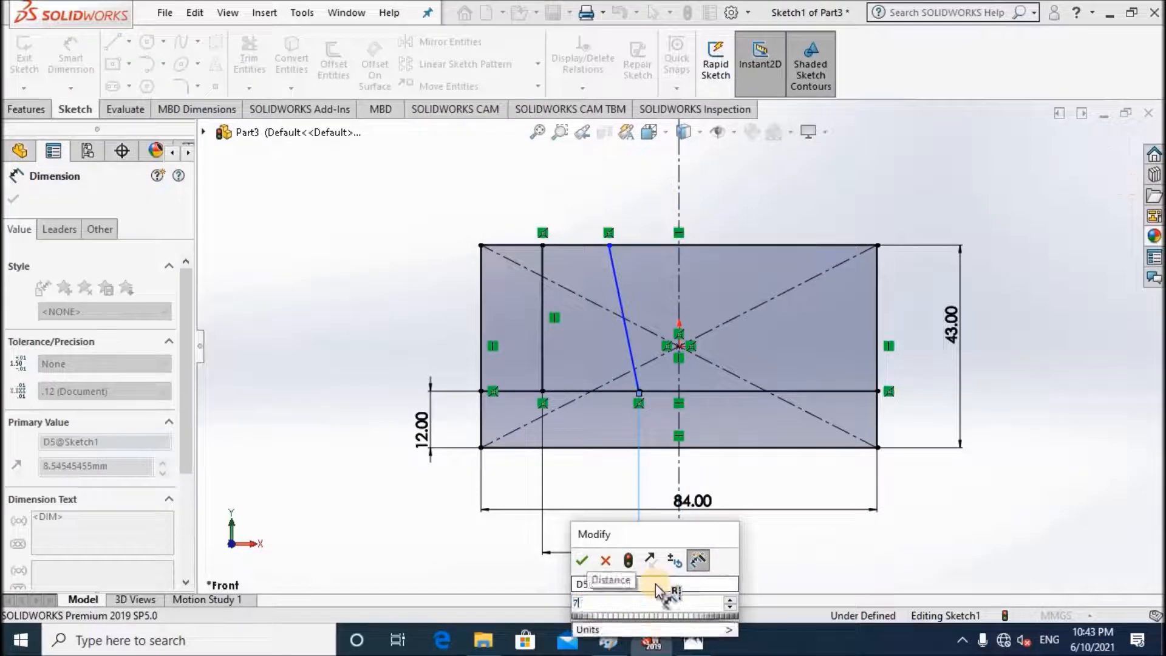
pyautogui.press('Return')
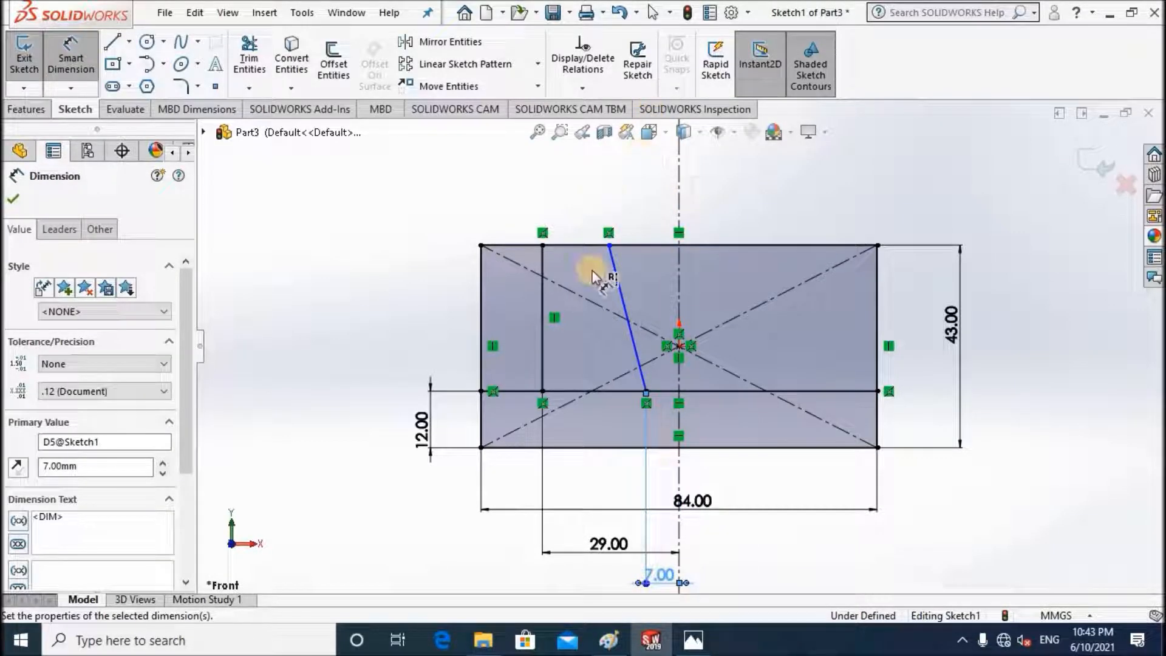
# Step: Dimension the distance between the slanted line's upper endpoint and the centerline as 38/2, giving 19 mm
pyautogui.click(609, 246)
pyautogui.click(680, 215)
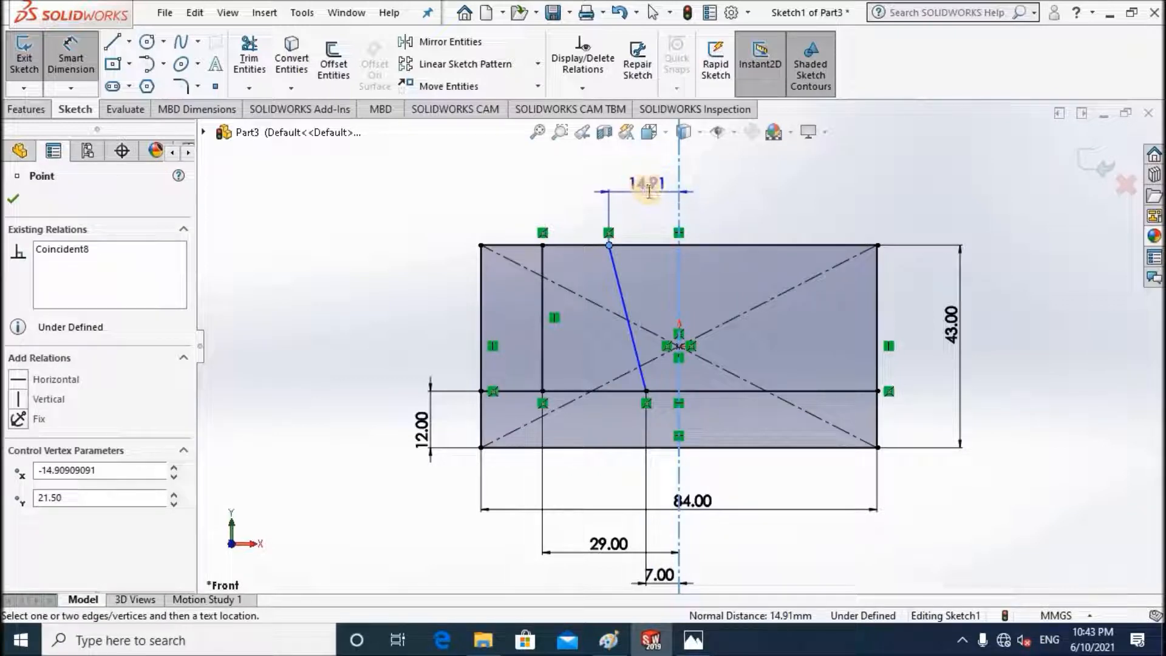
pyautogui.click(648, 193)
pyautogui.write('38/2')
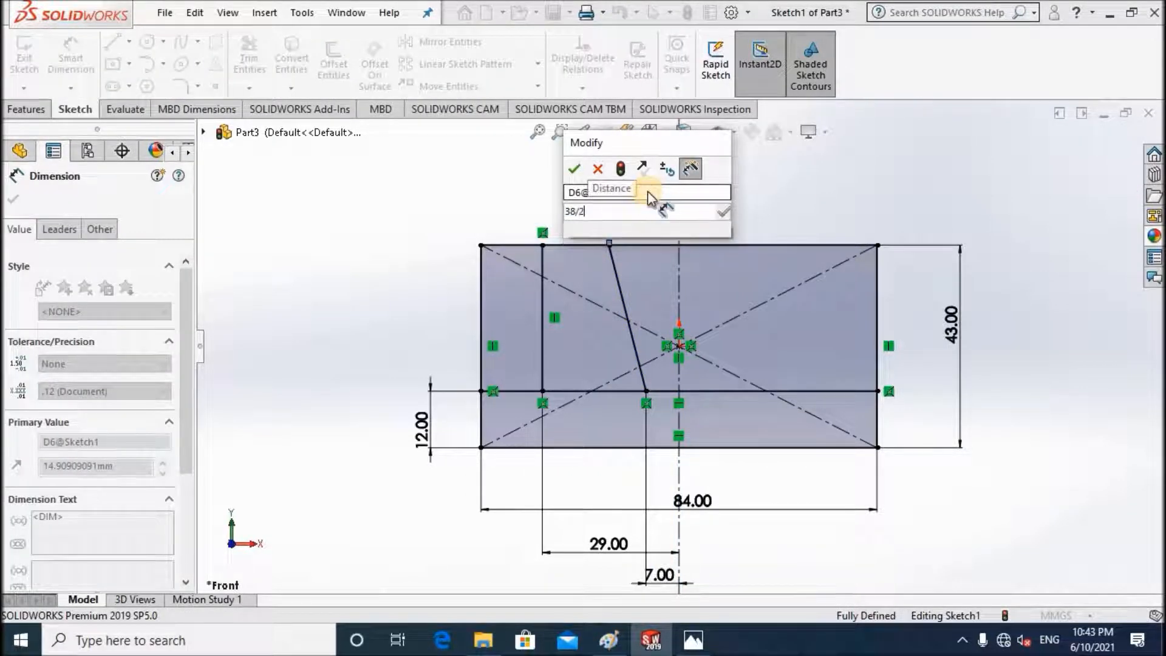
pyautogui.press('Return')
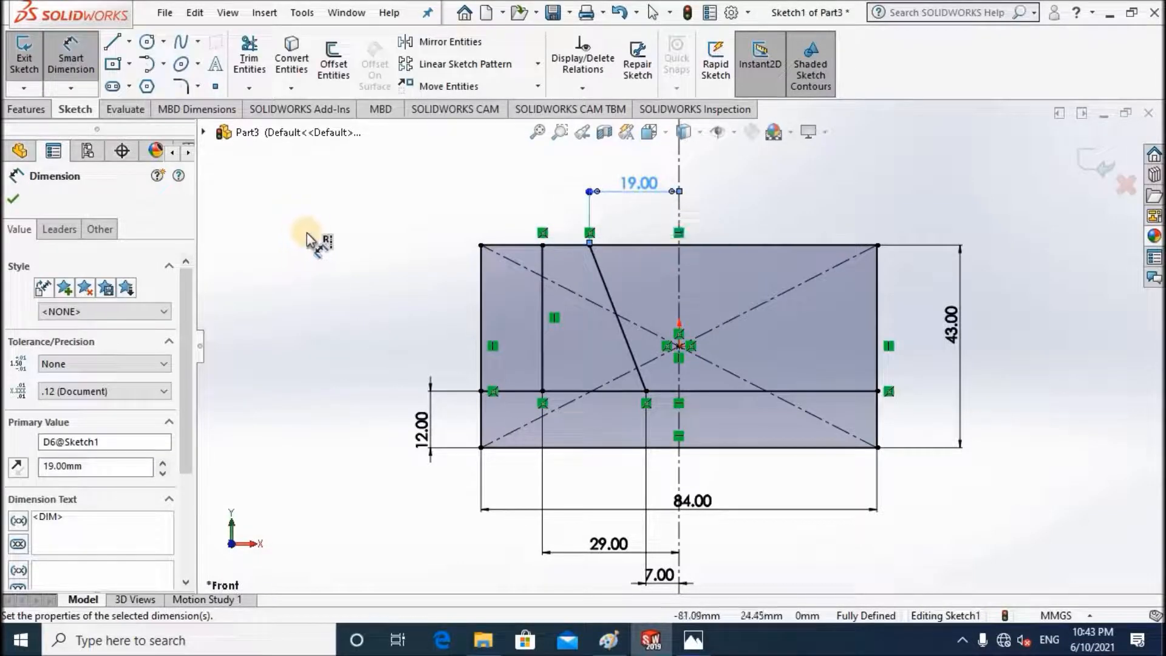
pyautogui.click(14, 205)
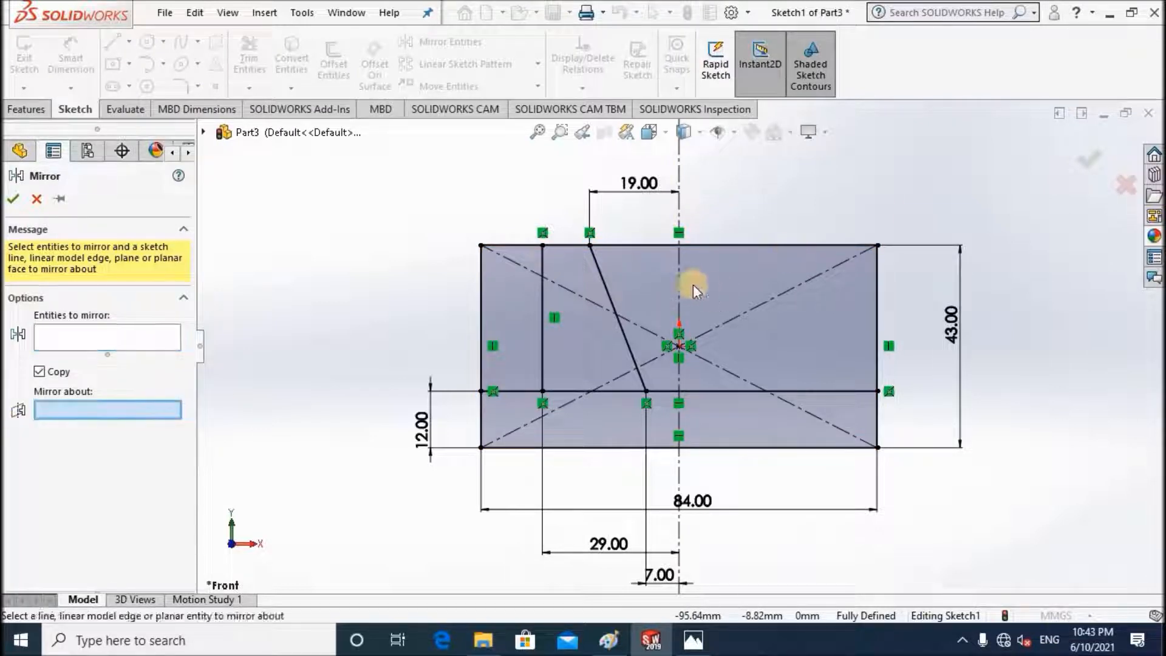
# Step: Mirror the inner vertical line and the slanted line about the vertical centerline
pyautogui.click(679, 279)
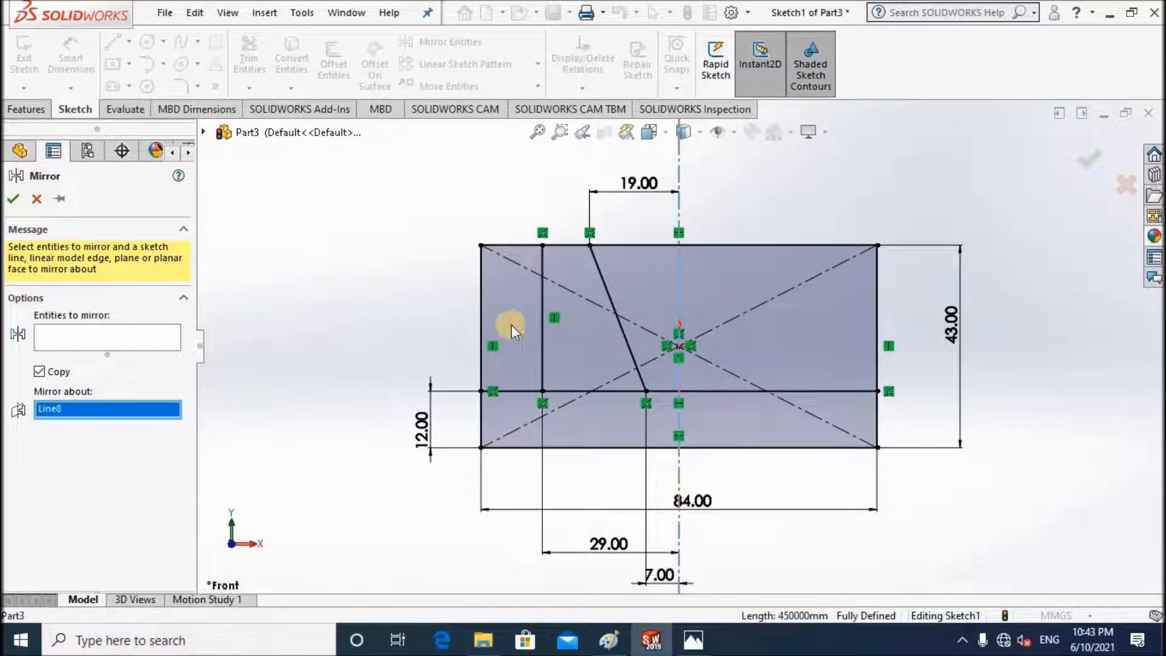
pyautogui.click(49, 338)
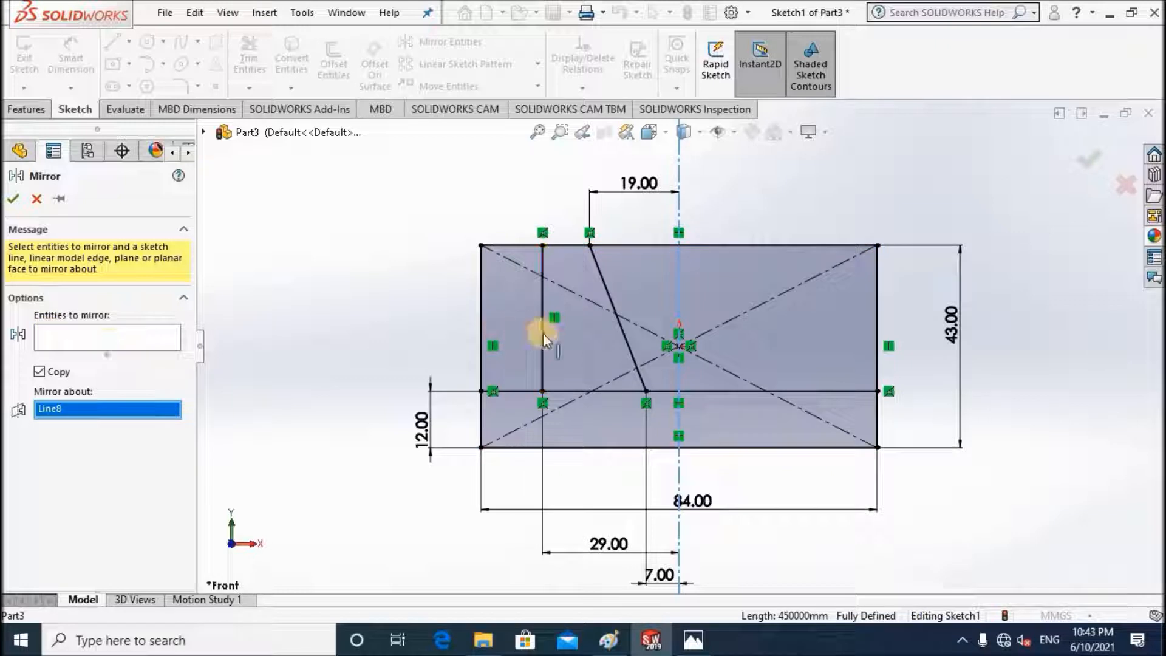
pyautogui.click(542, 337)
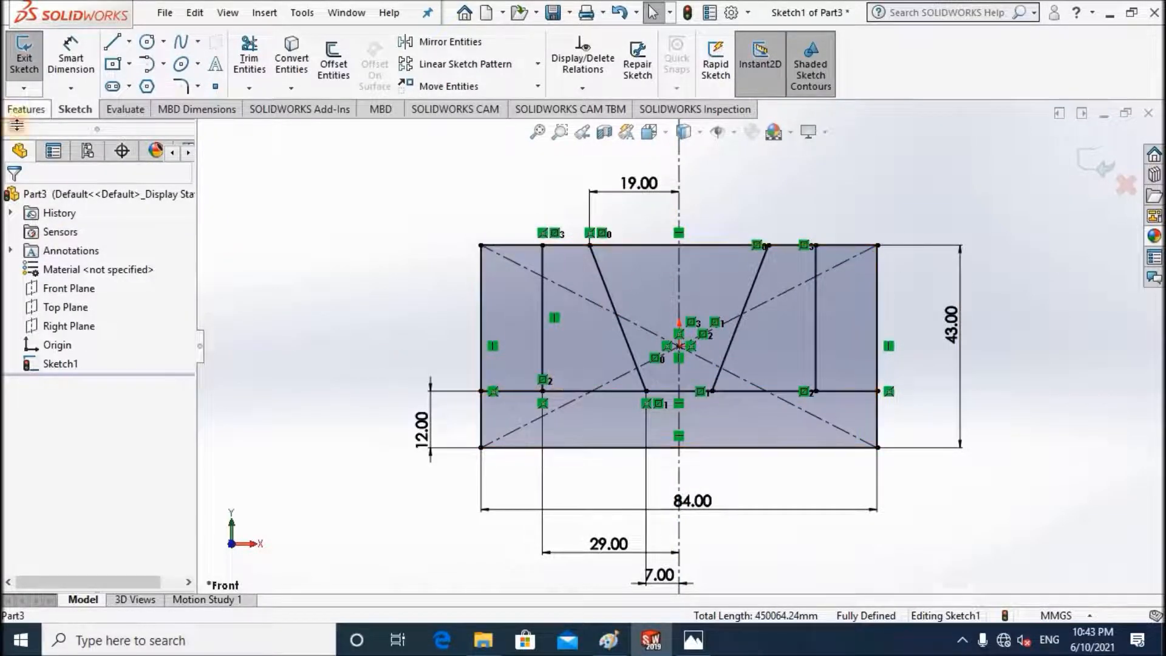
# Step: Start an Extruded Boss/Base from the sketch, using the base strip and the two tapered upright regions as contours
pyautogui.click(26, 110)
pyautogui.click(31, 63)
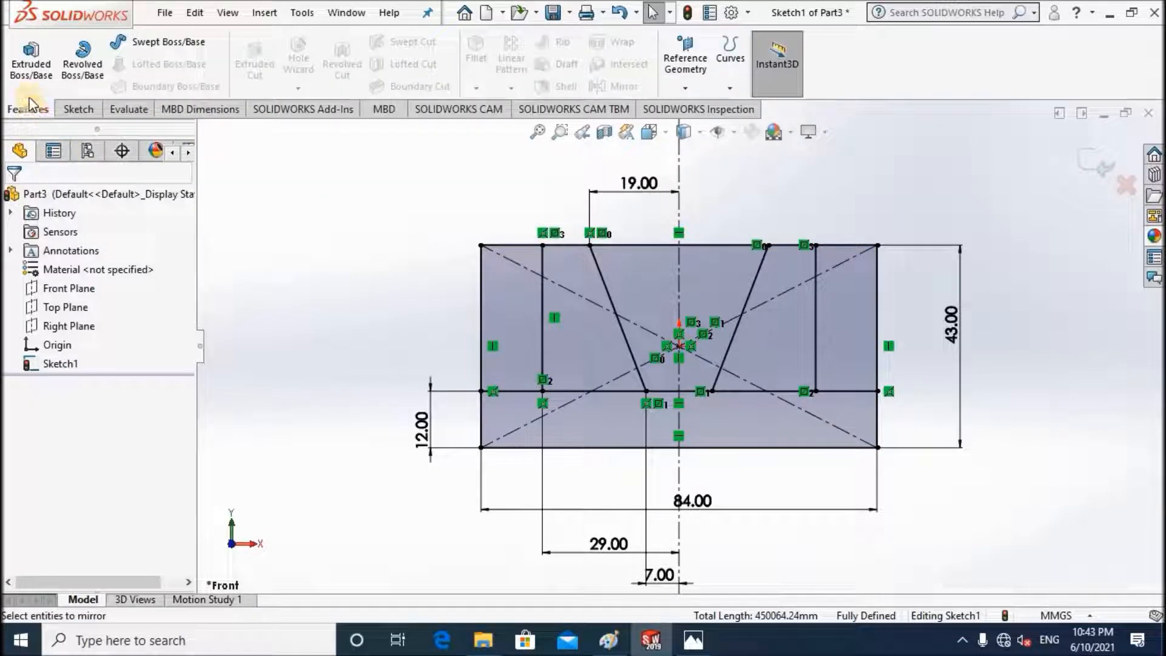
pyautogui.click(31, 60)
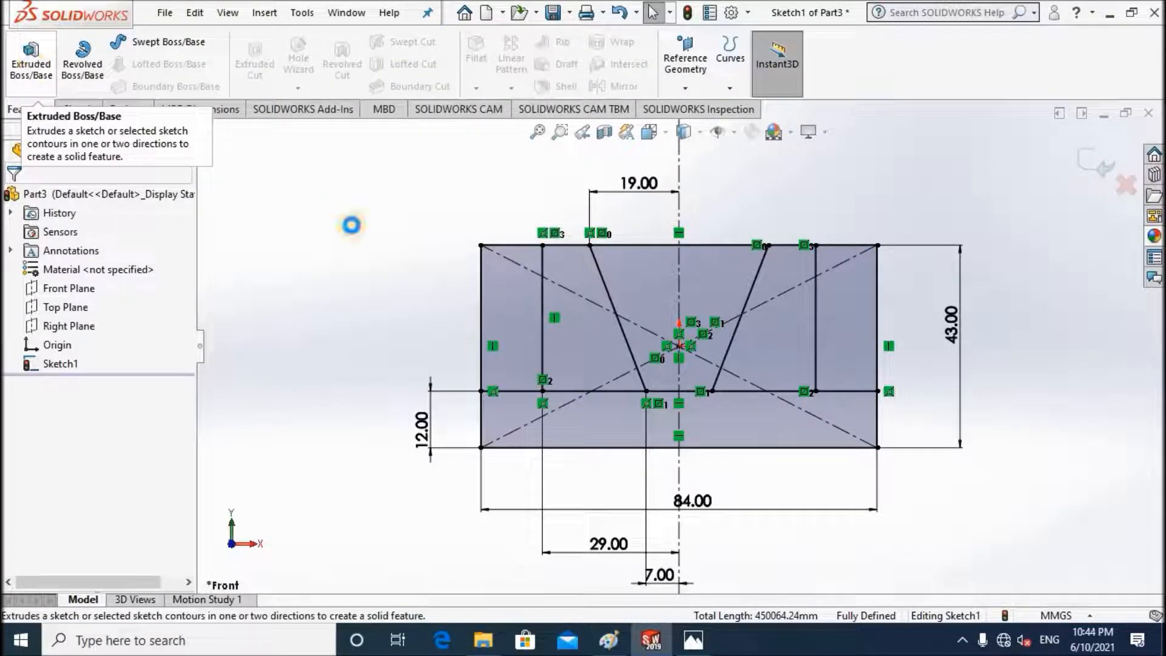
pyautogui.click(601, 354)
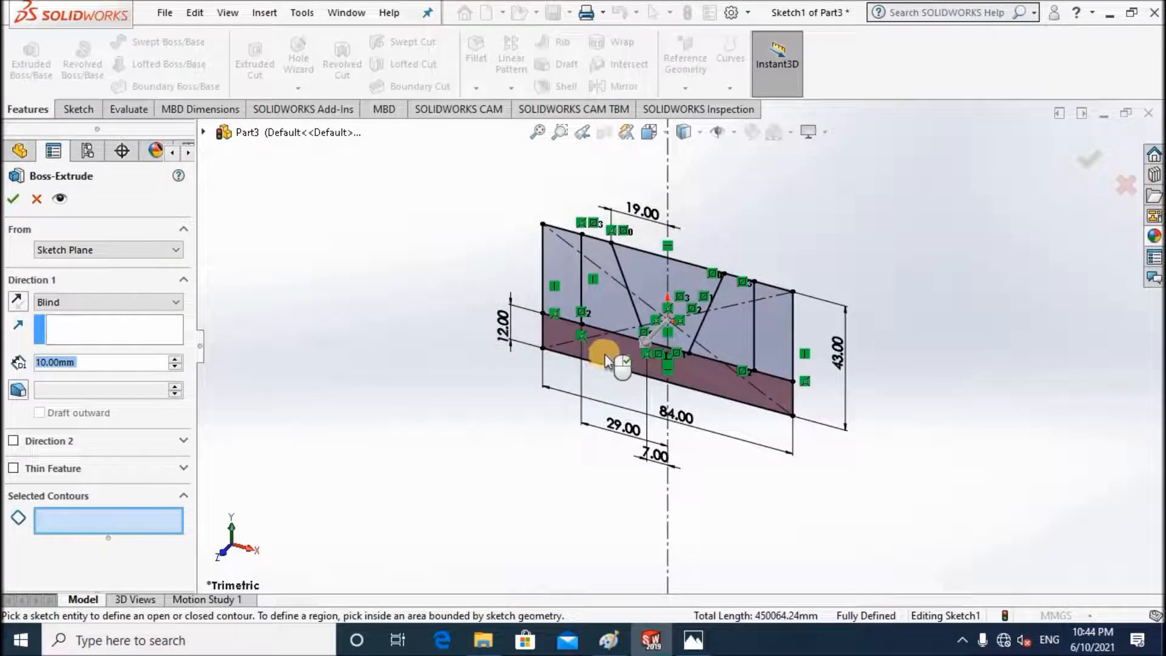
pyautogui.click(607, 331)
pyautogui.click(611, 322)
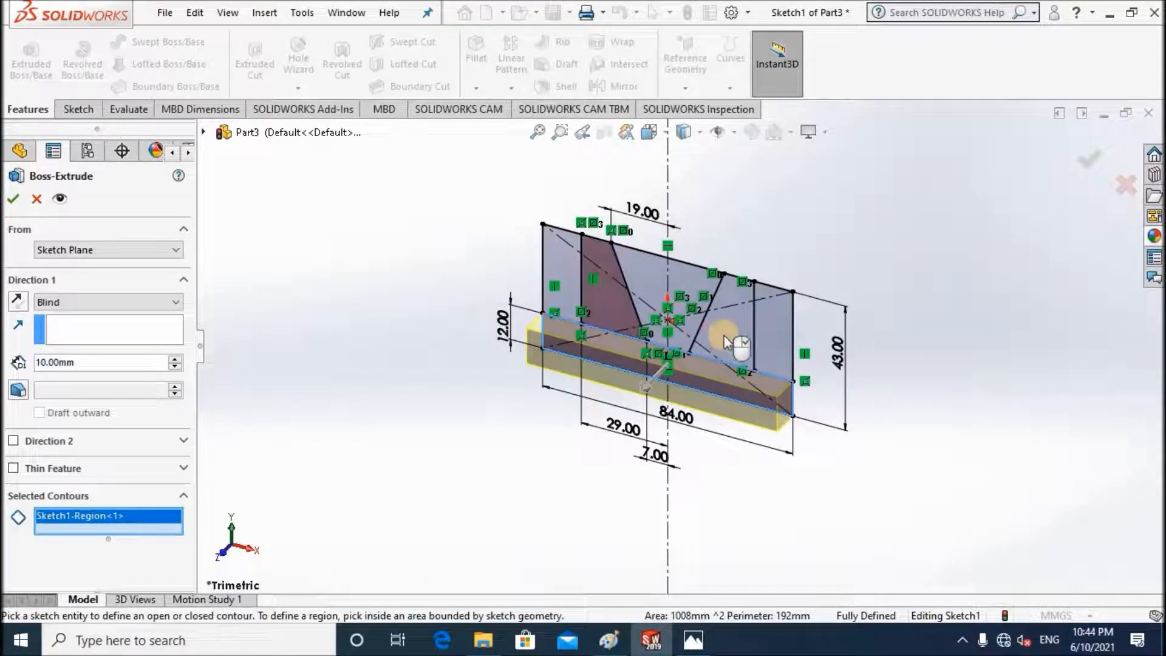
pyautogui.click(712, 378)
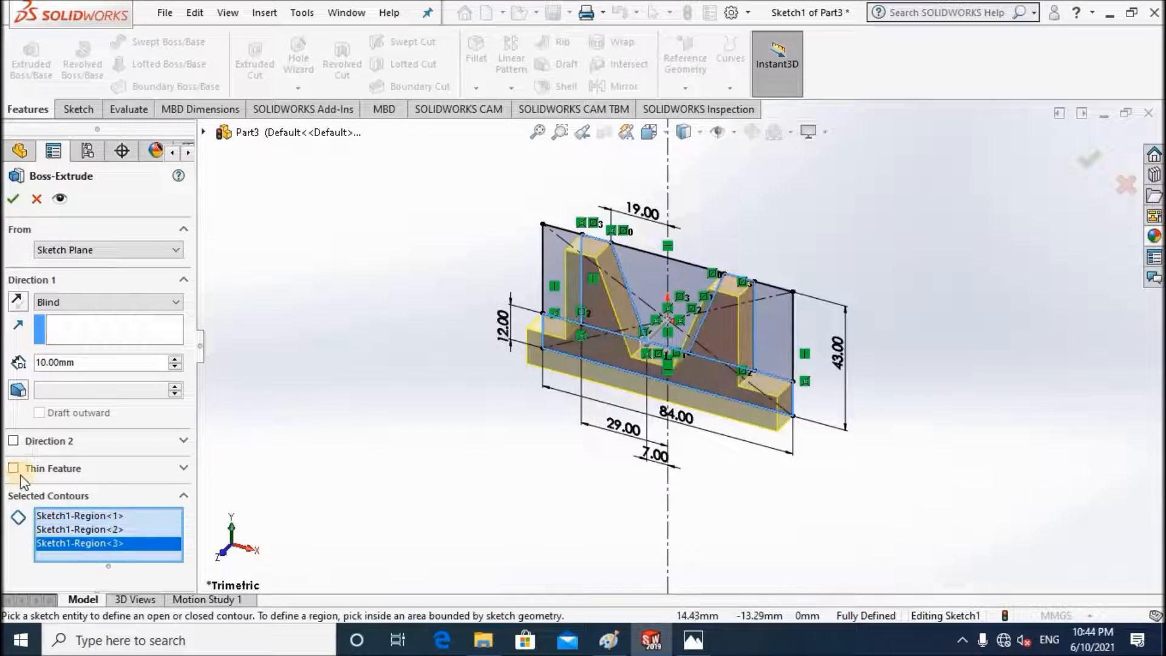
# Step: Extrude the selected regions 18 mm in Direction 1 and 36/2 (18 mm) in Direction 2, both Blind
pyautogui.click(14, 441)
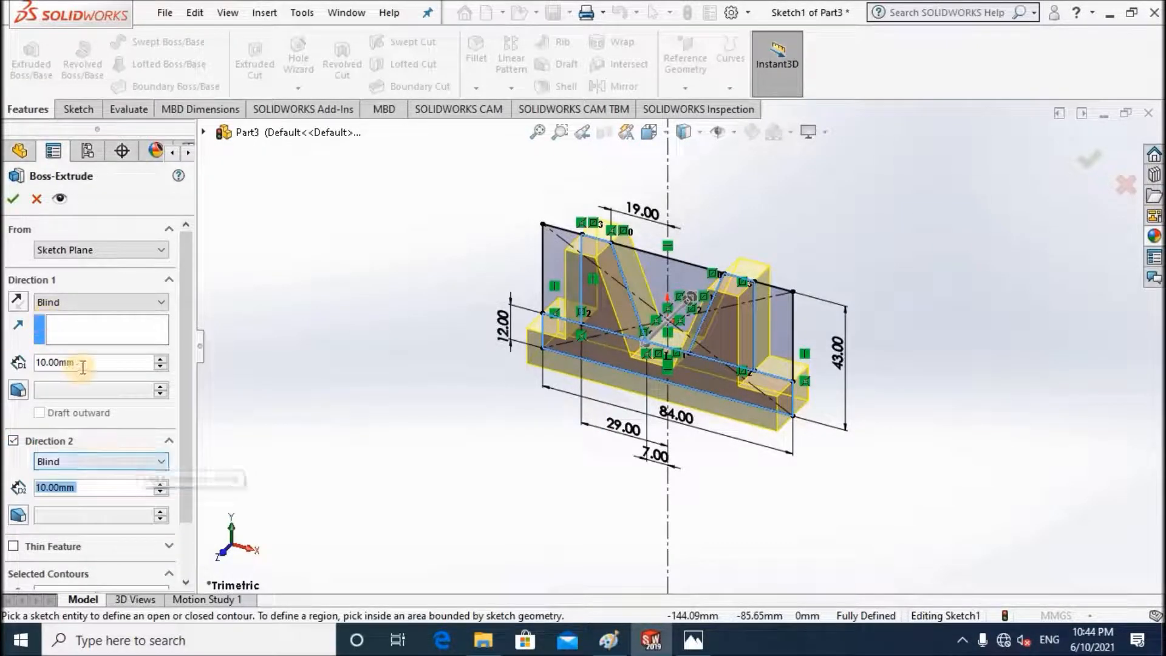
pyautogui.write('18')
pyautogui.press('Return')
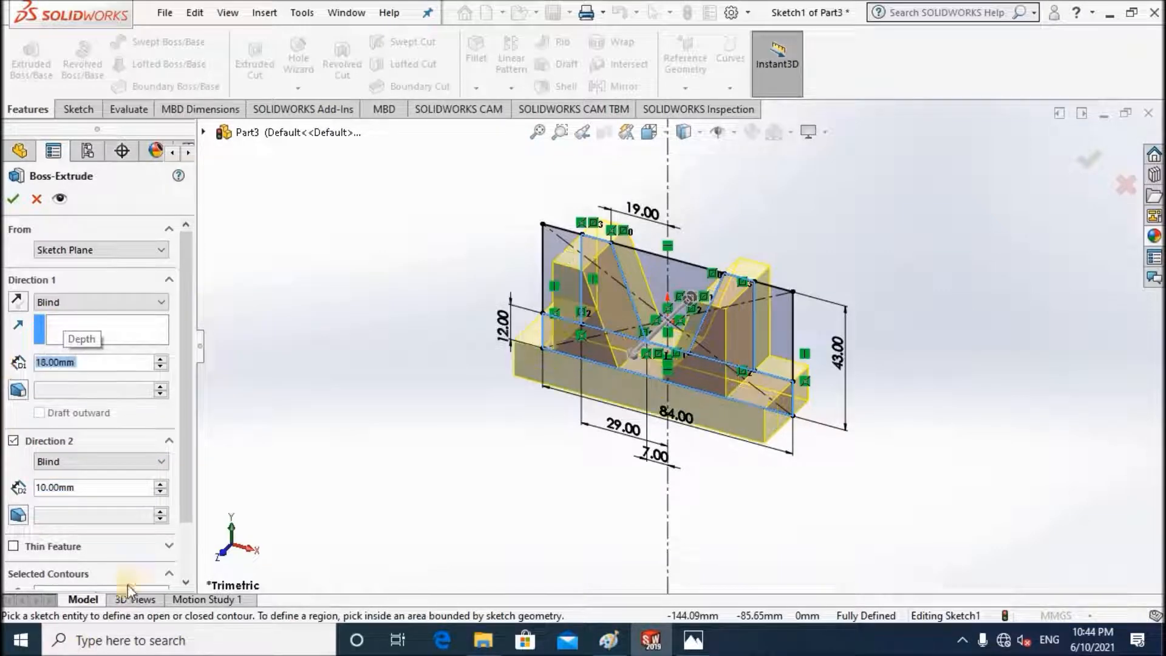
pyautogui.click(111, 487)
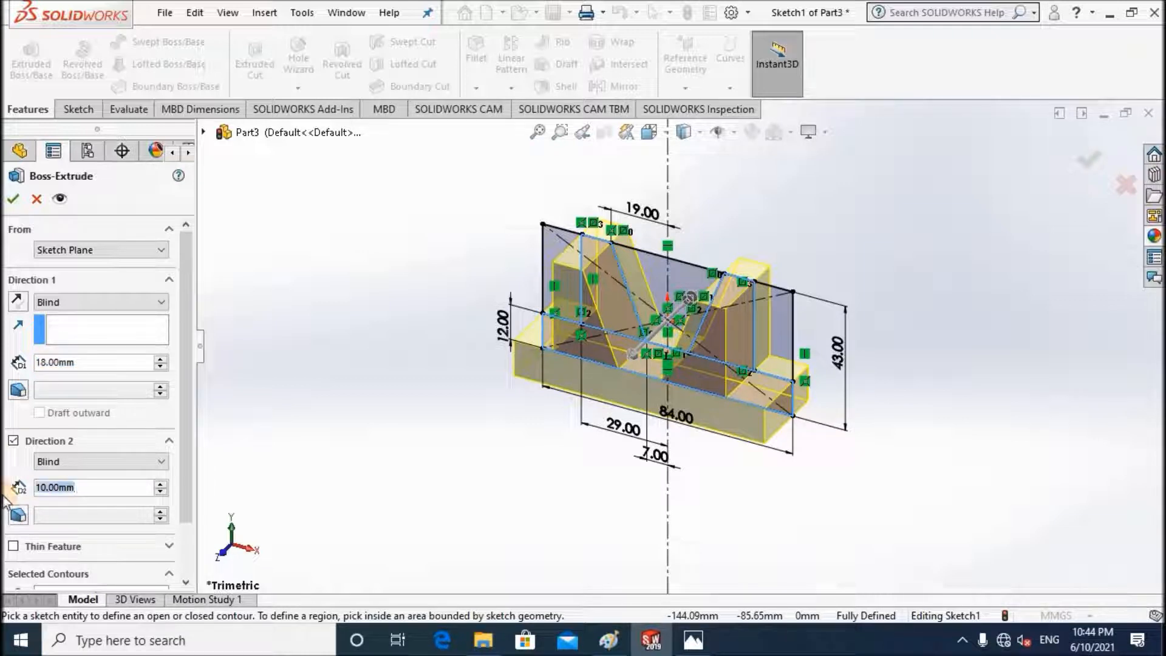
pyautogui.write('36')
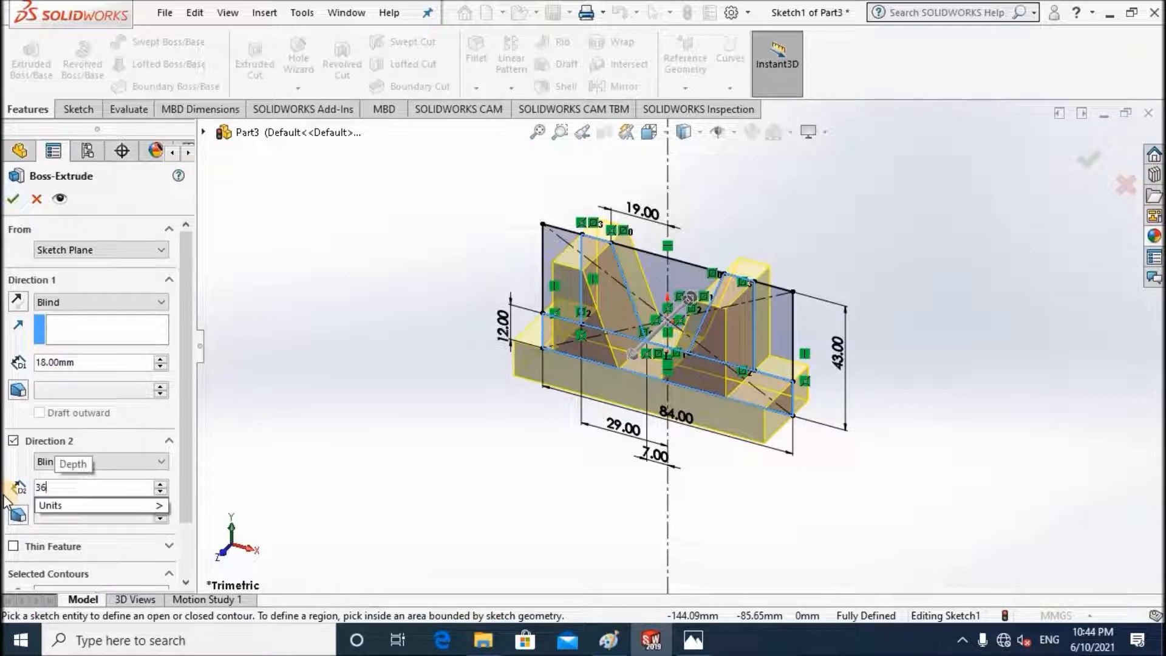
pyautogui.write('/2')
pyautogui.press('Return')
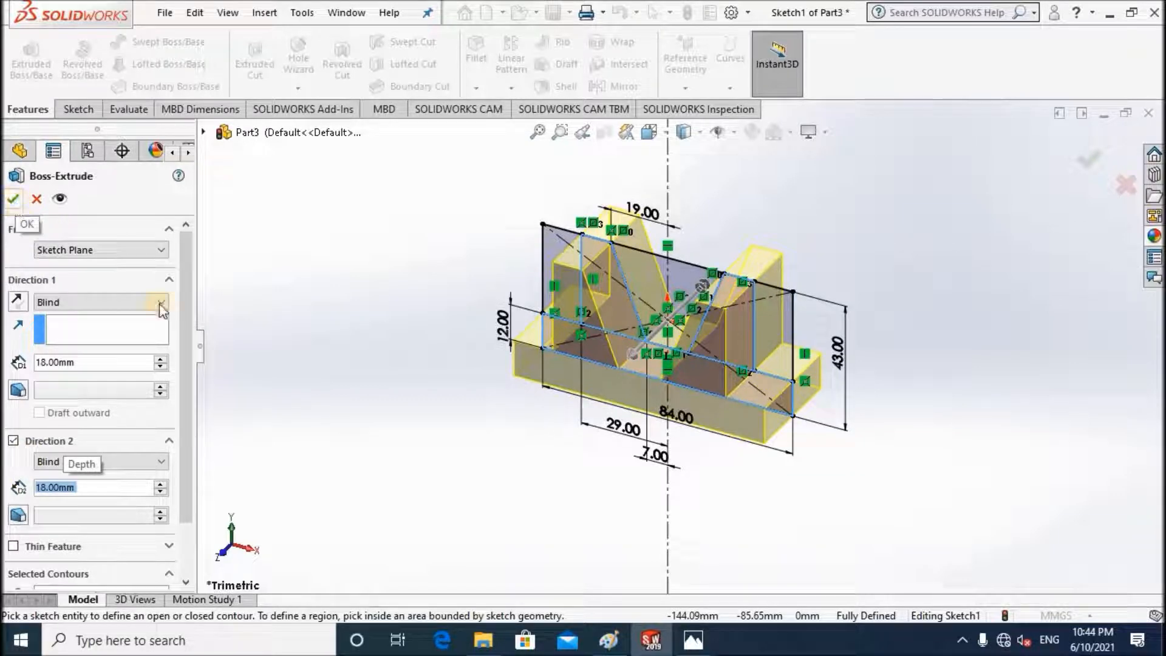
pyautogui.click(14, 199)
# Step: Start a sketch on the outer vertical face of the left upright, viewed normal to that face
pyautogui.moveTo(518, 365)
pyautogui.mouseDown(button='middle')
pyautogui.moveTo(519, 466)
pyautogui.moveTo(523, 380)
pyautogui.moveTo(564, 364)
pyautogui.moveTo(601, 370)
pyautogui.moveTo(590, 376)
pyautogui.moveTo(578, 366)
pyautogui.moveTo(683, 311)
pyautogui.mouseUp(button='middle')
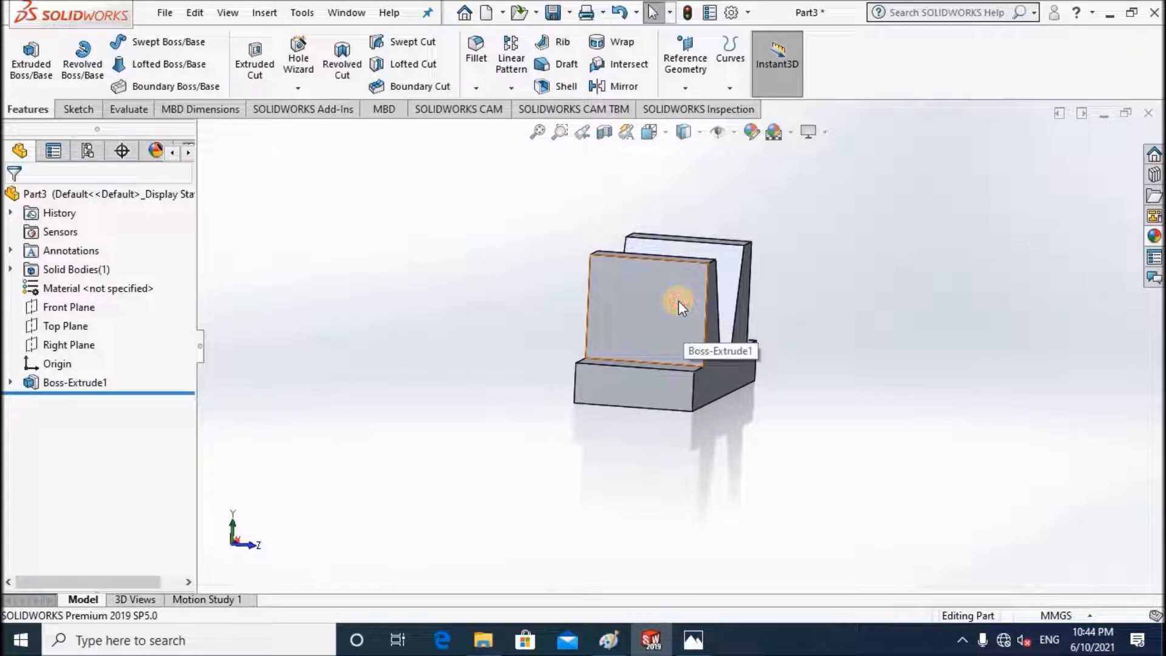
pyautogui.click(679, 304)
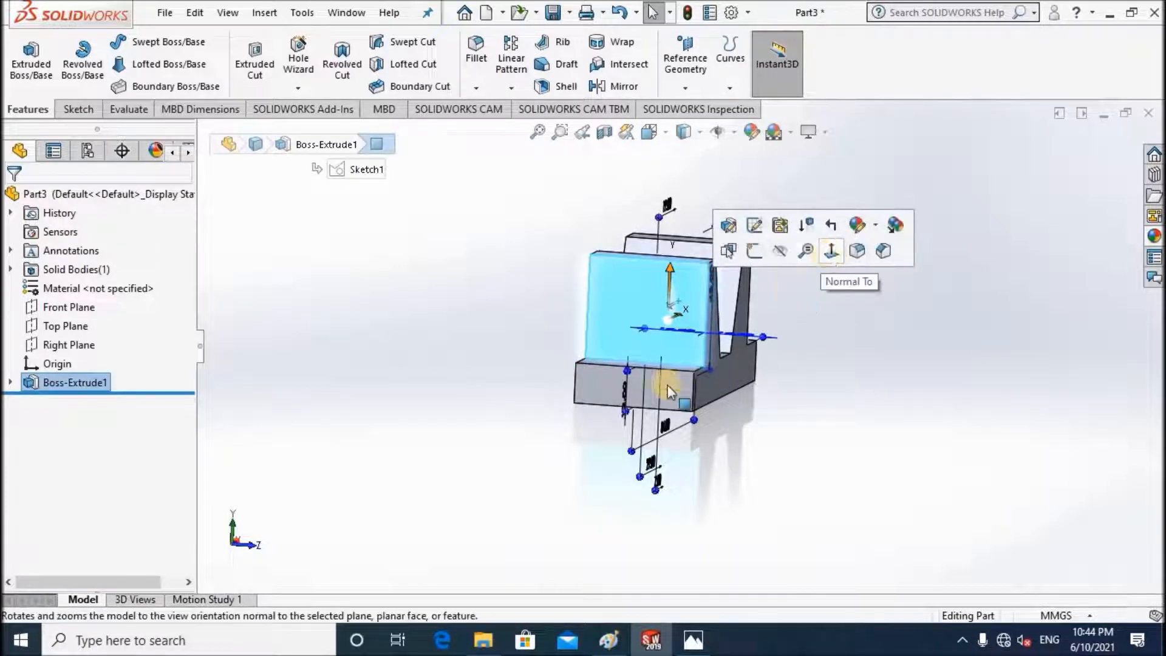
pyautogui.click(831, 252)
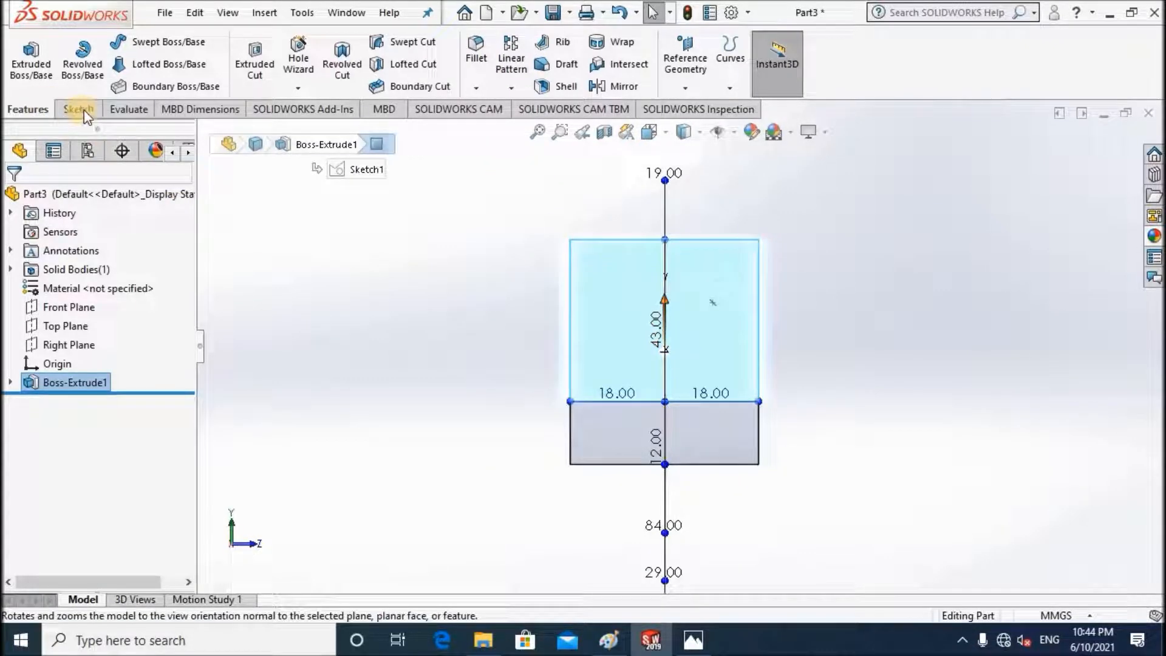
pyautogui.click(78, 109)
pyautogui.click(28, 73)
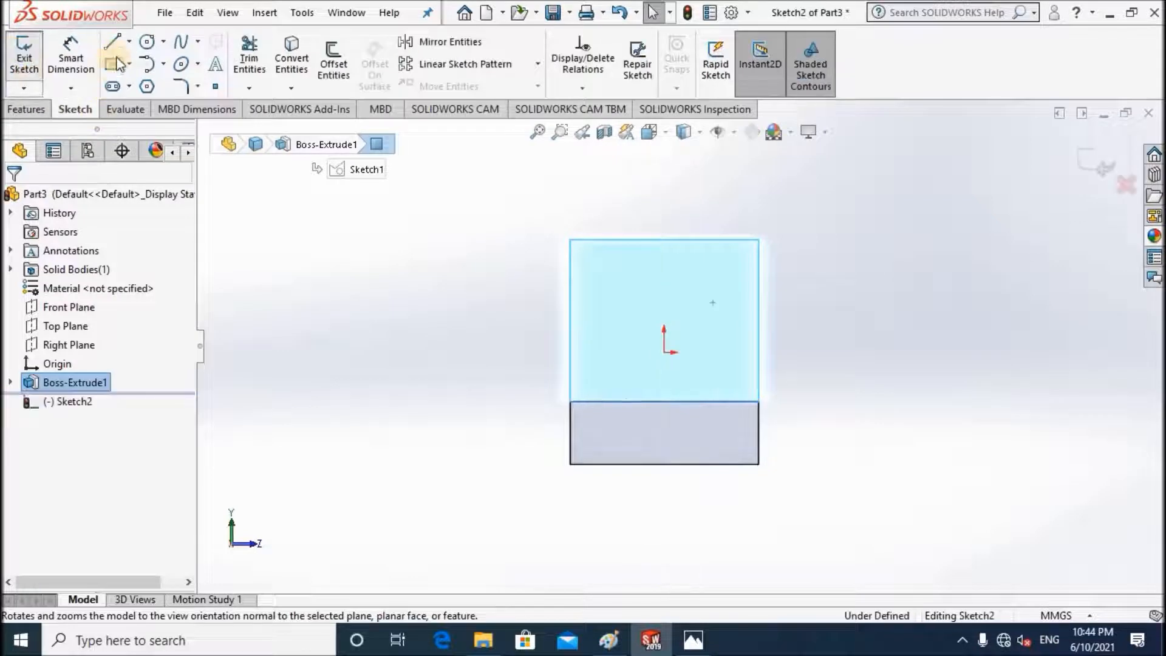
# Step: Add a vertical construction centerline of infinite length through the midpoint of the upright face's lower edge
pyautogui.click(129, 41)
pyautogui.click(118, 84)
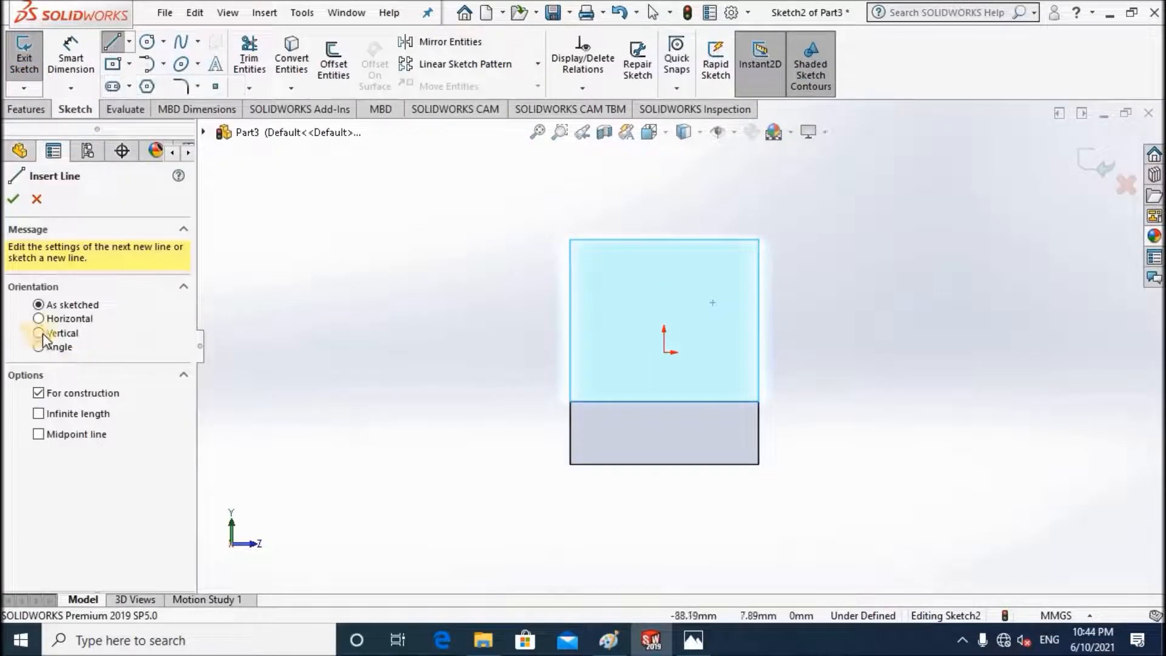
pyautogui.click(40, 414)
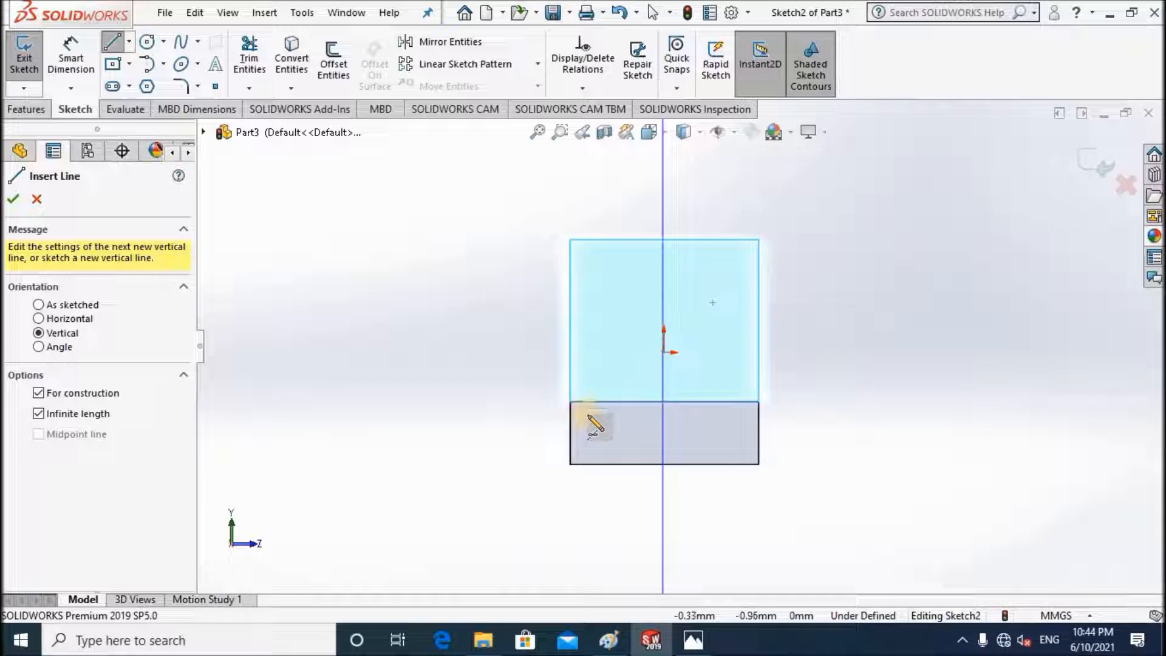
pyautogui.click(665, 402)
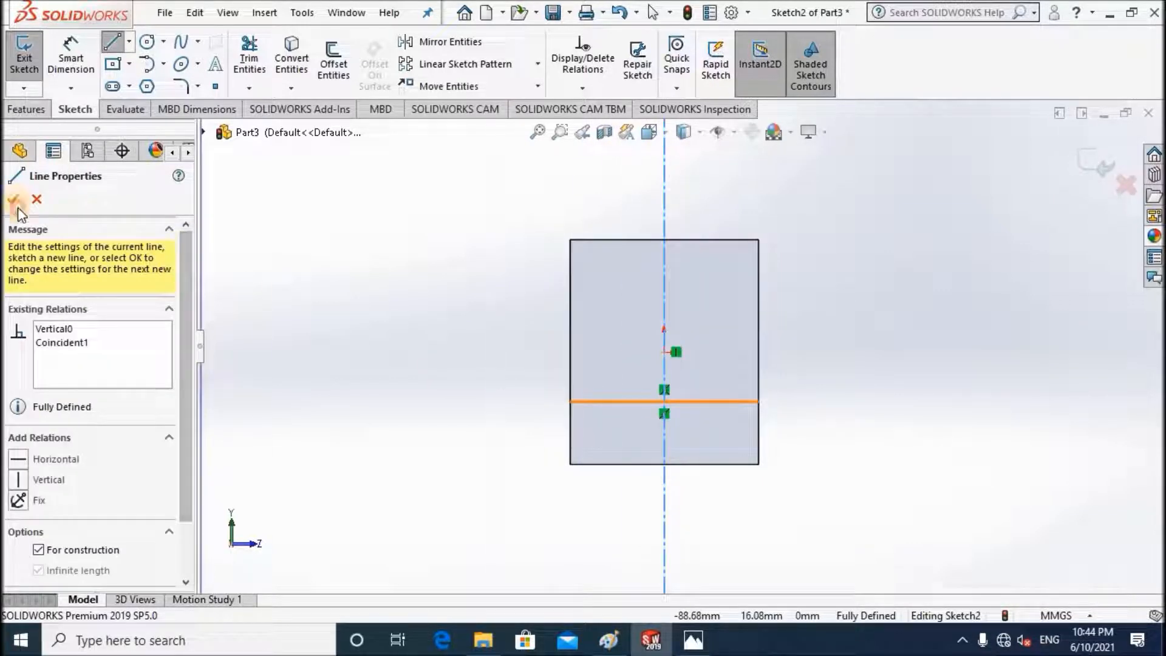
pyautogui.scroll(1, 587, 409)
pyautogui.press('Escape')
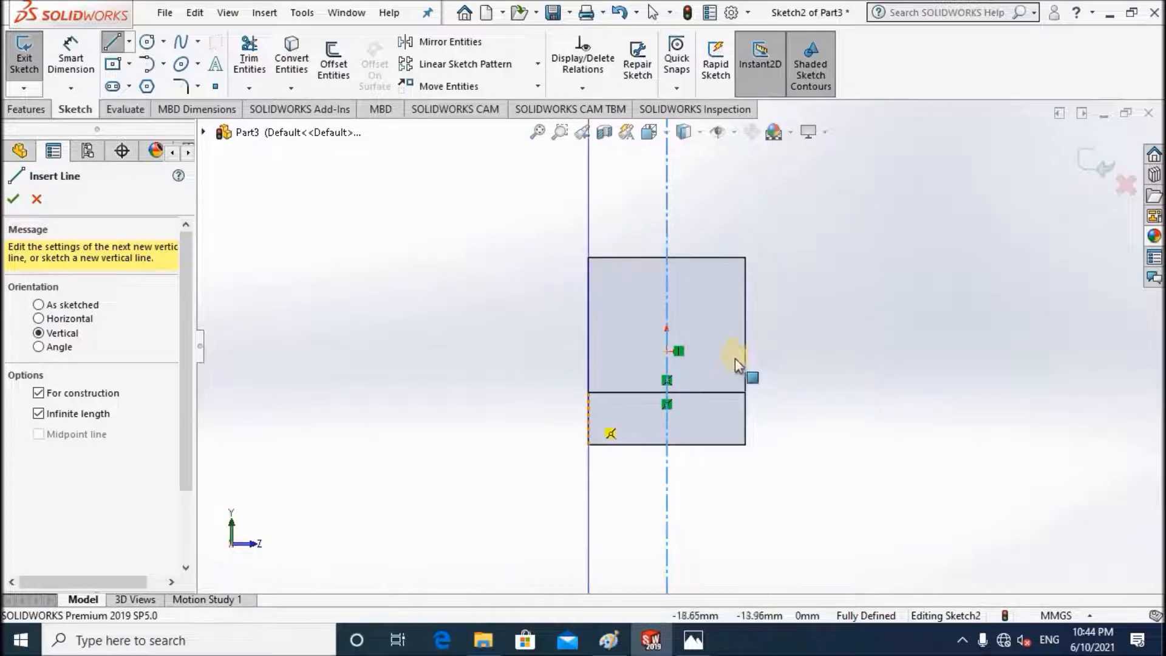
pyautogui.scroll(2, 650, 340)
pyautogui.scroll(-3, 680, 328)
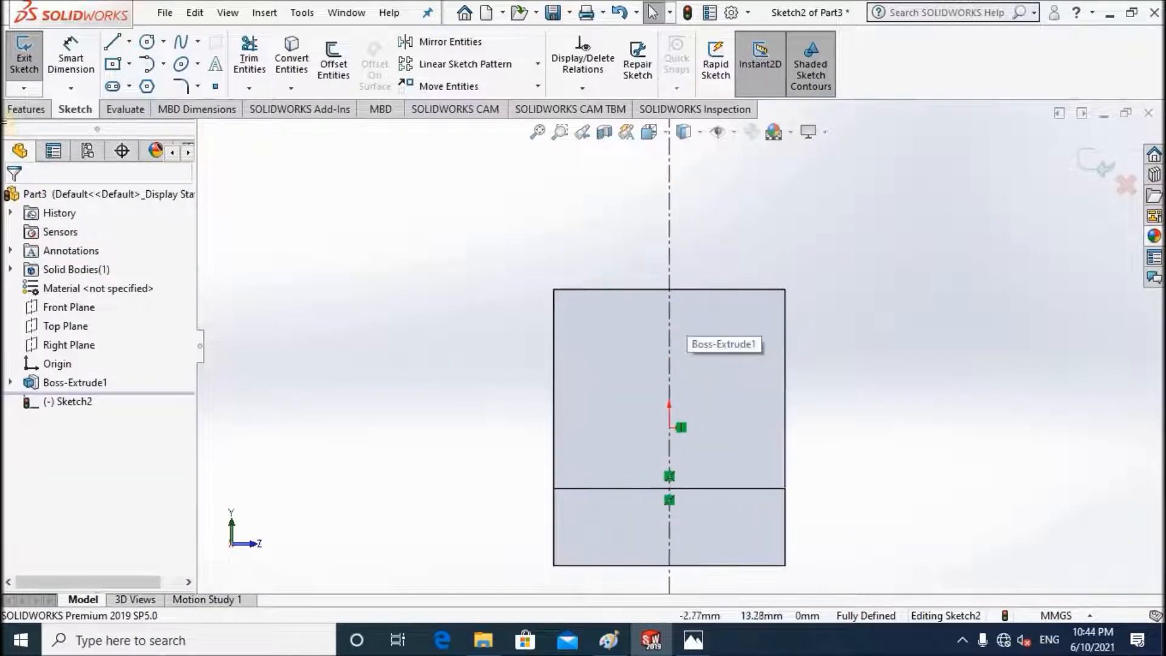
# Step: Sketch a center rectangle about 31 mm high, centered on the centerline and extending above the upright's top edge
pyautogui.click(129, 63)
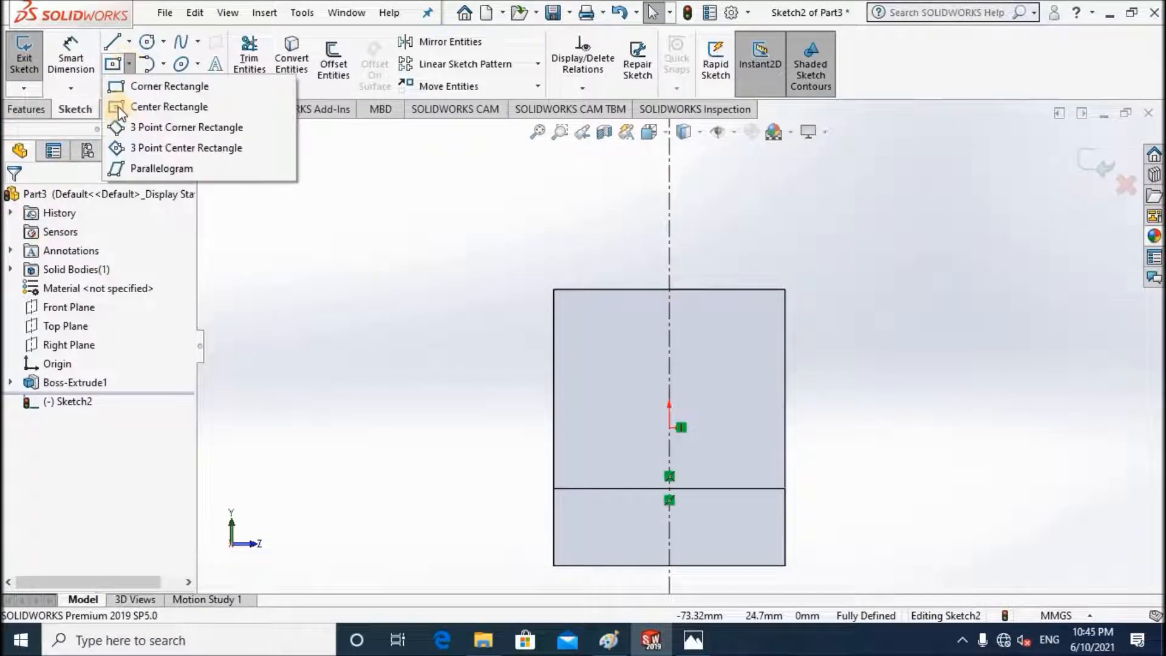
pyautogui.click(156, 104)
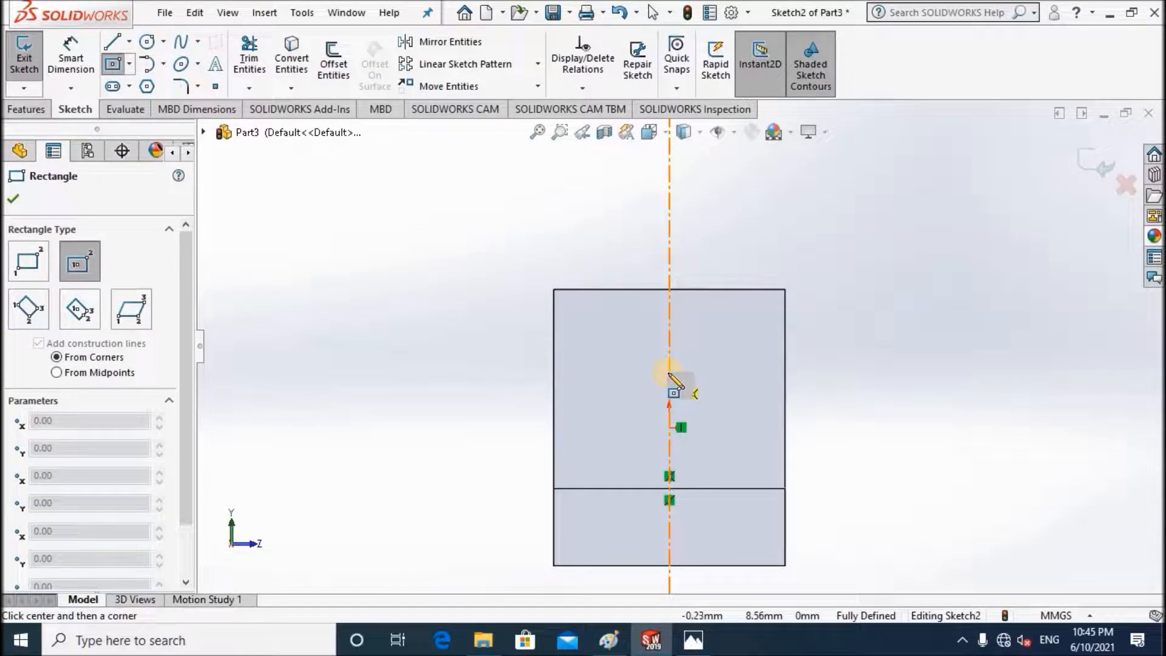
pyautogui.click(669, 371)
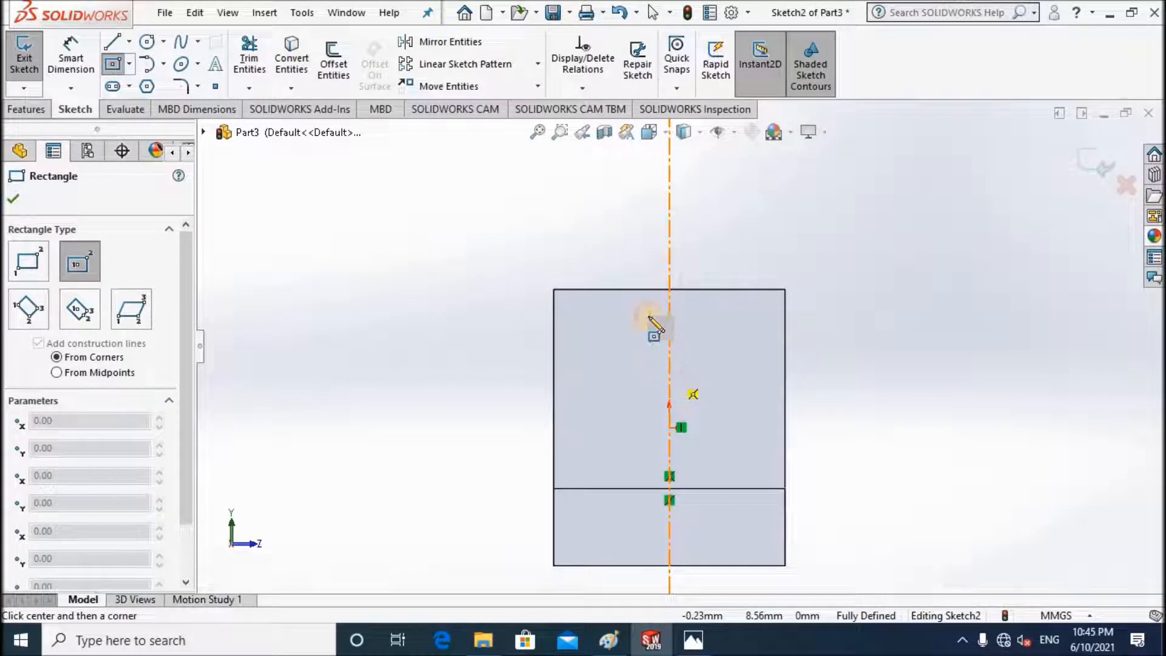
pyautogui.click(647, 281)
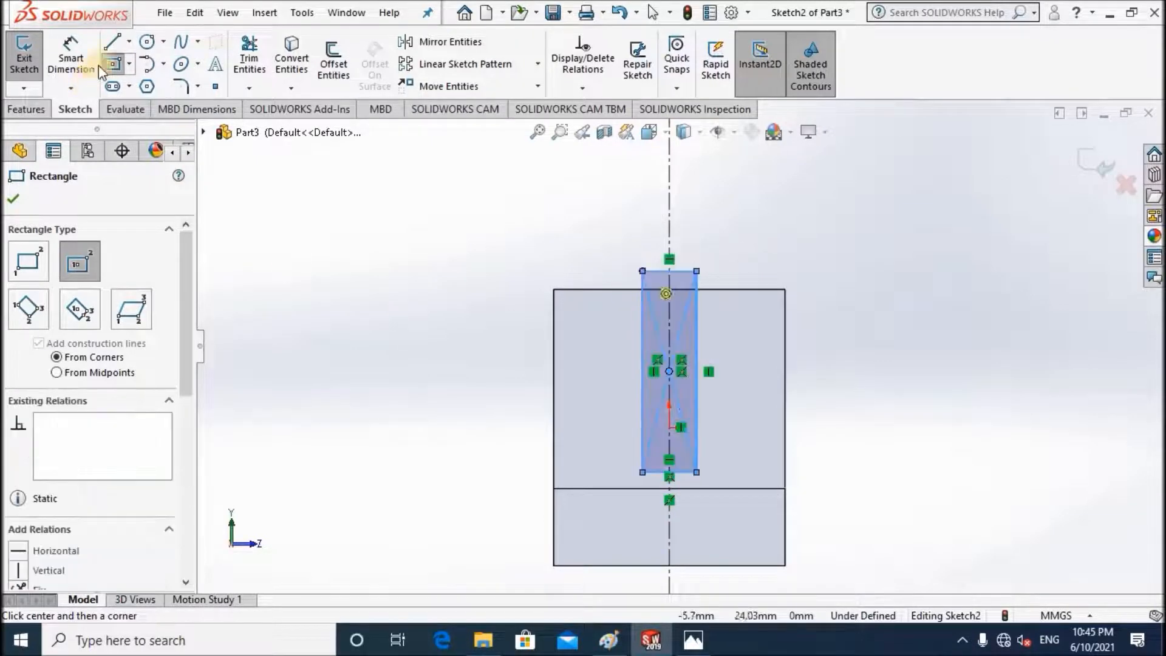
pyautogui.press('Escape')
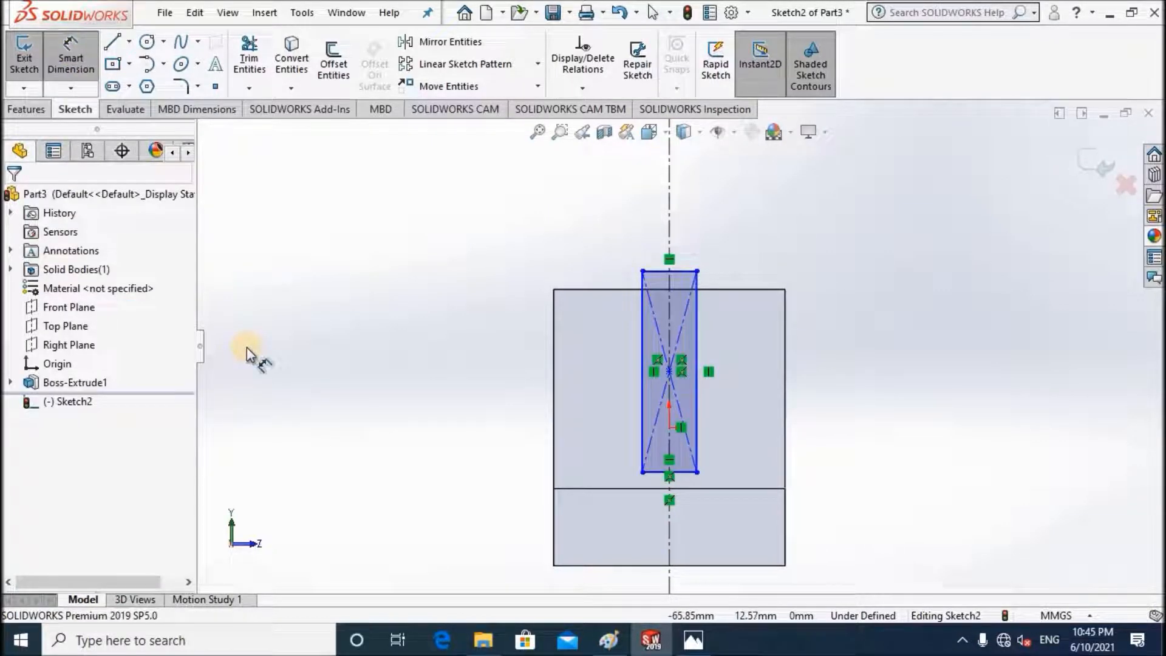
# Step: Dimension the slot rectangle's width between its two vertical sides as 12 mm
pyautogui.click(642, 391)
pyautogui.click(697, 393)
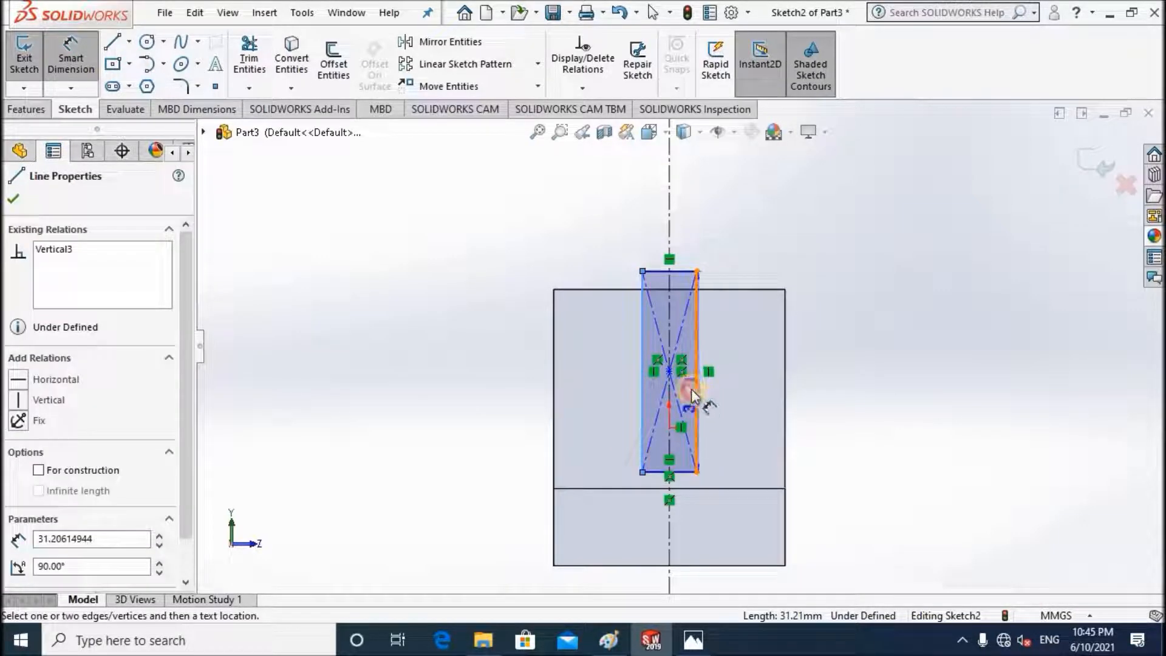
pyautogui.click(673, 200)
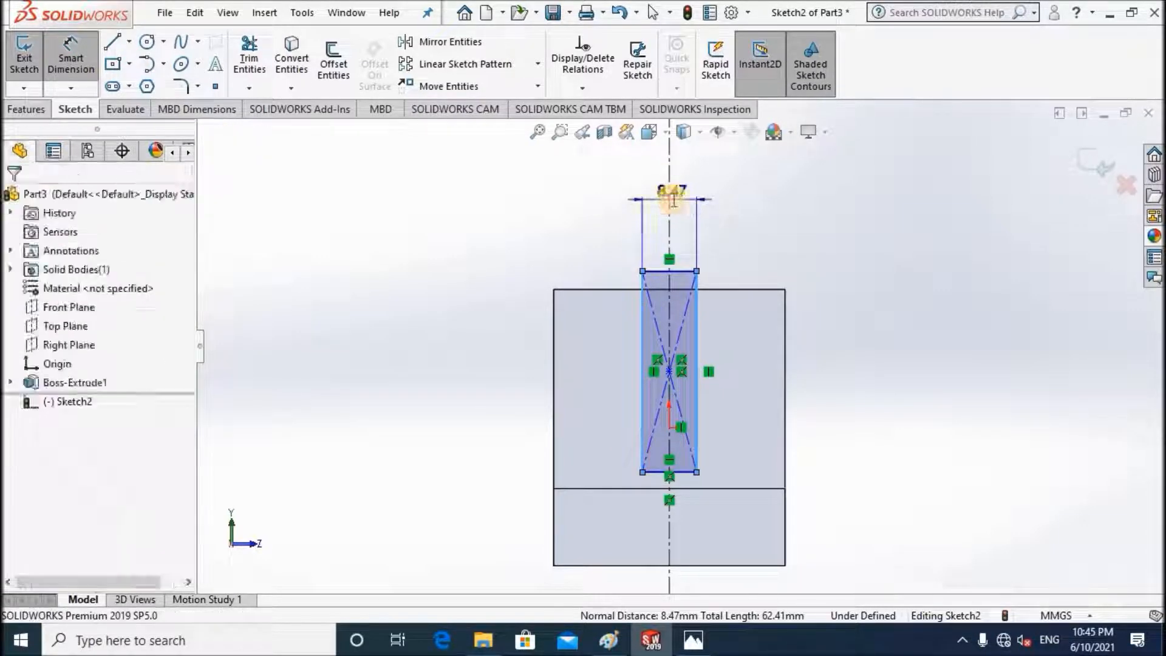
pyautogui.write('12')
pyautogui.press('Return')
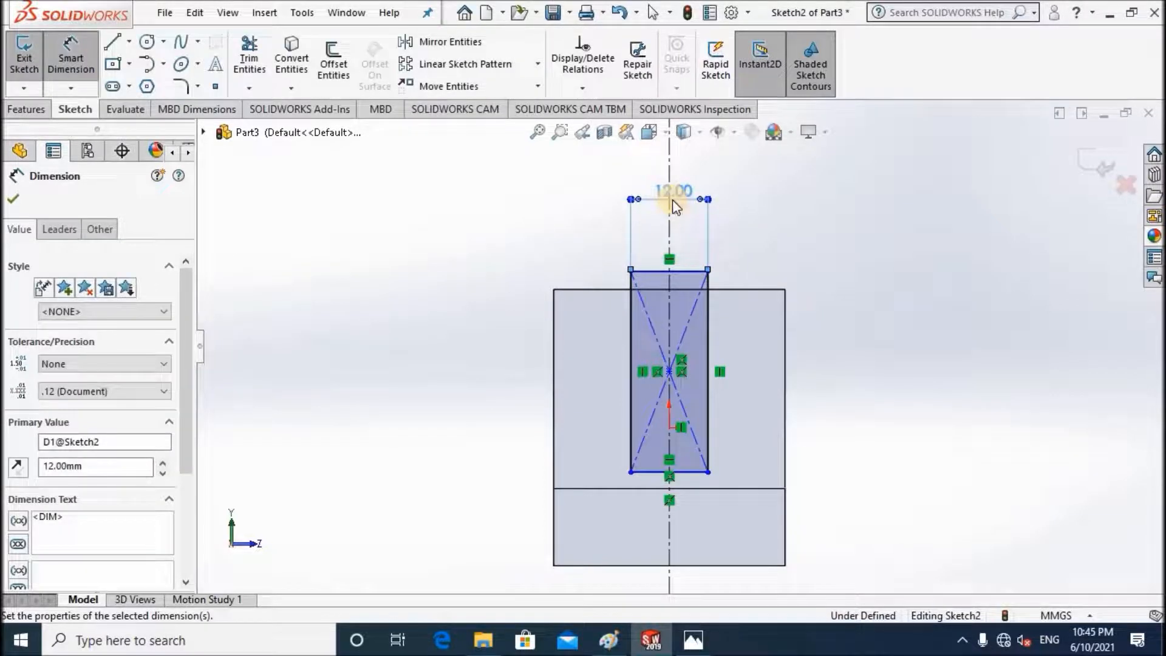
pyautogui.press('Escape')
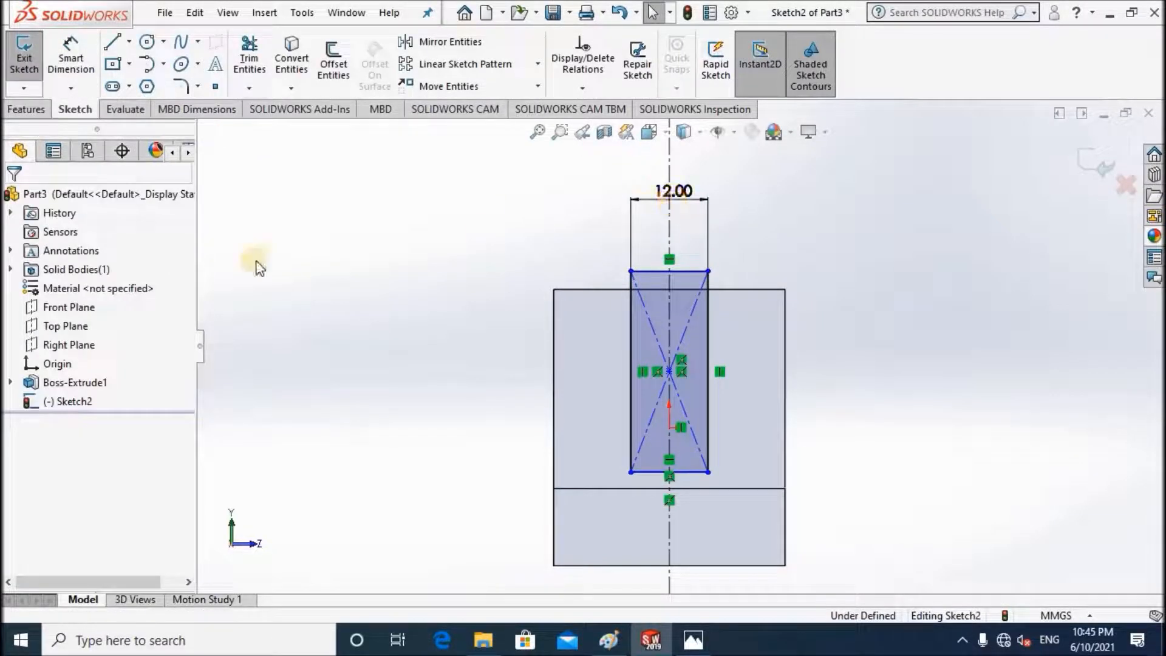
# Step: Set the distance from the upright's top edge to the slot rectangle's lower edge to 21 mm
pyautogui.click(60, 76)
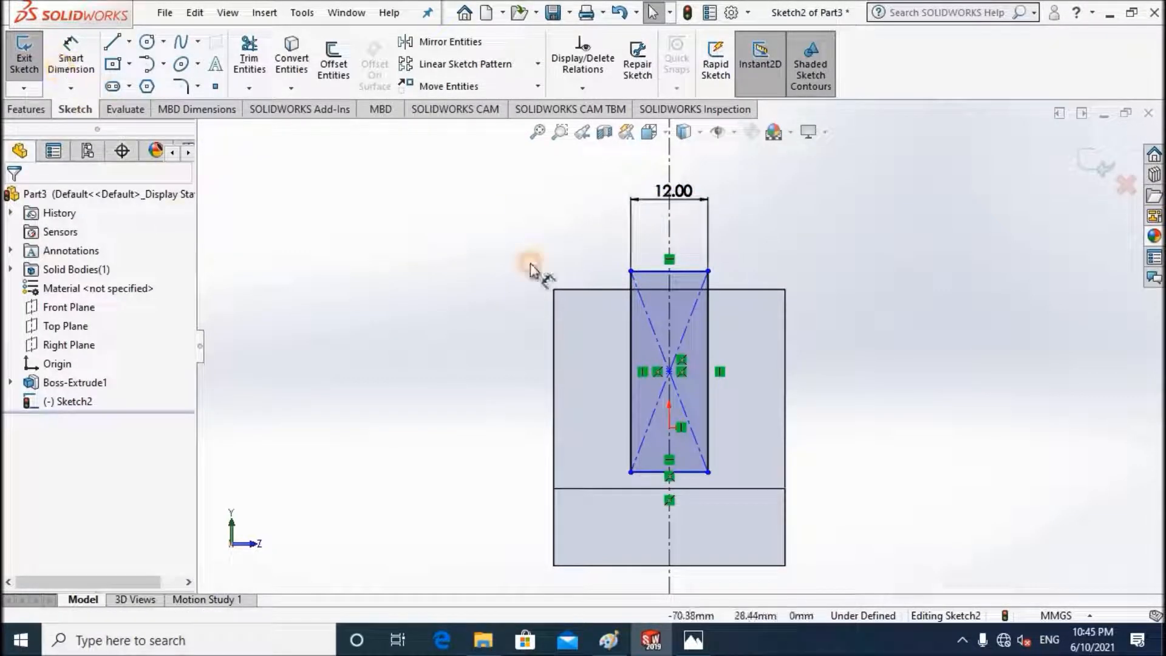
pyautogui.click(590, 291)
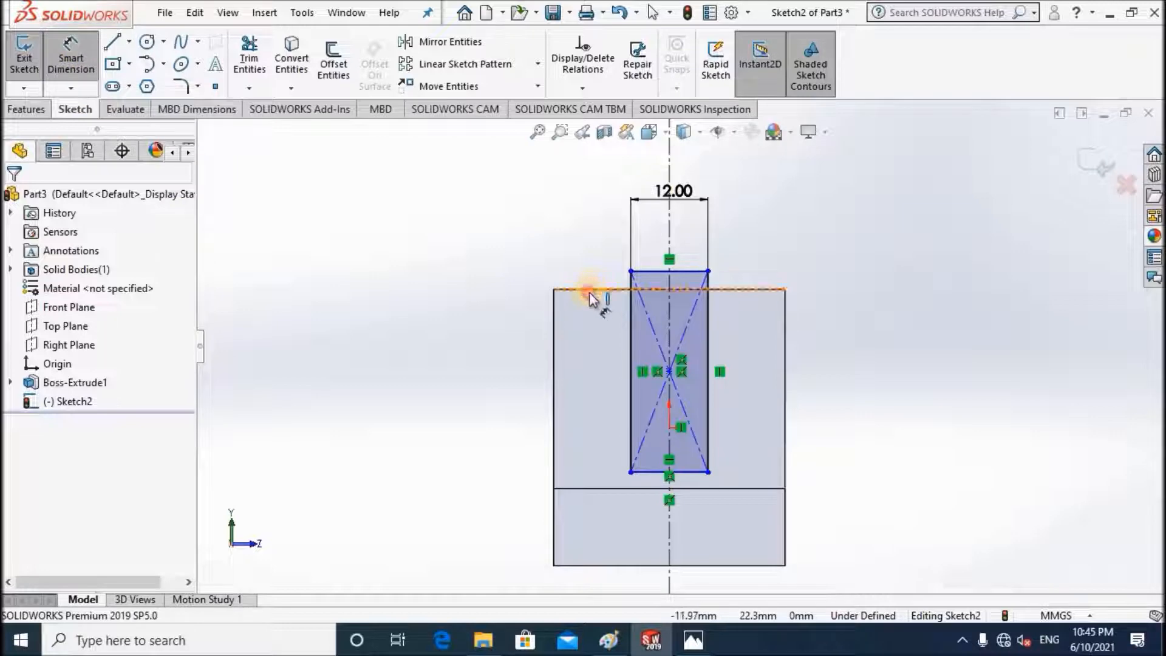
pyautogui.click(648, 471)
pyautogui.click(480, 377)
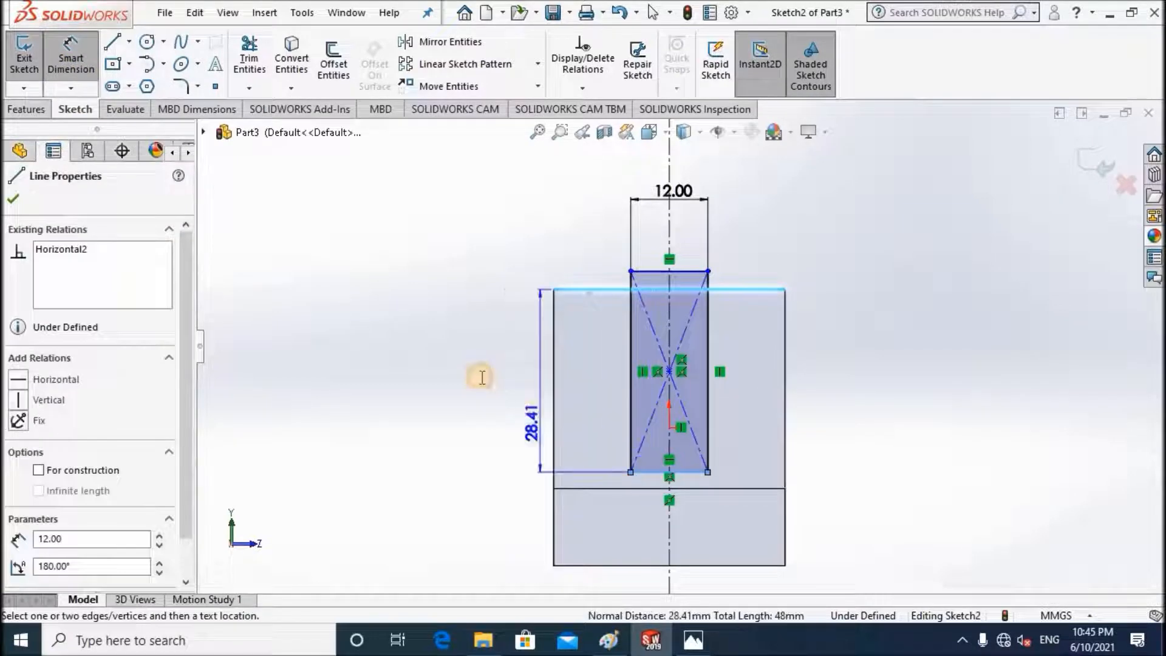
pyautogui.click(481, 377)
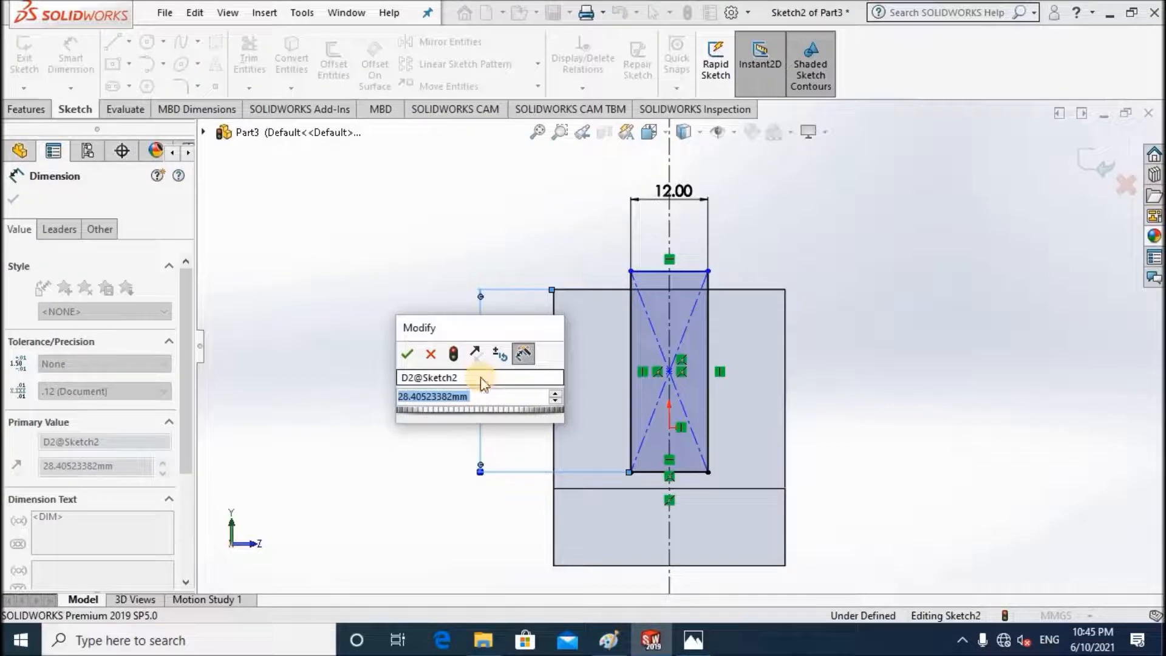
pyautogui.write('21')
pyautogui.press('Return')
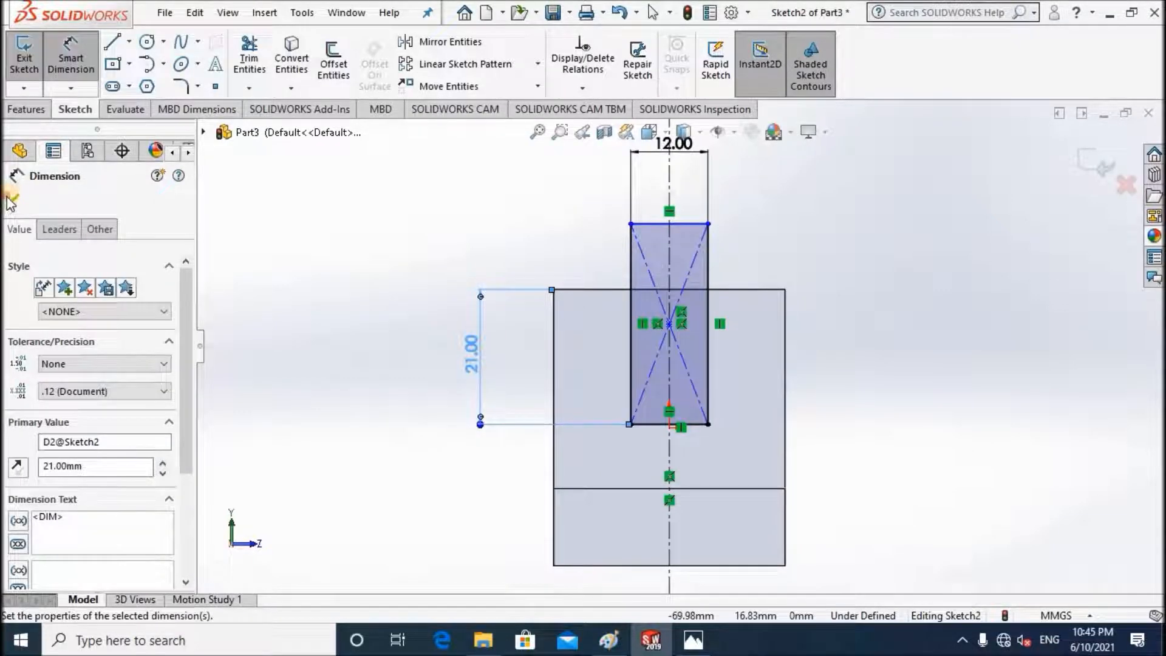
pyautogui.click(389, 465)
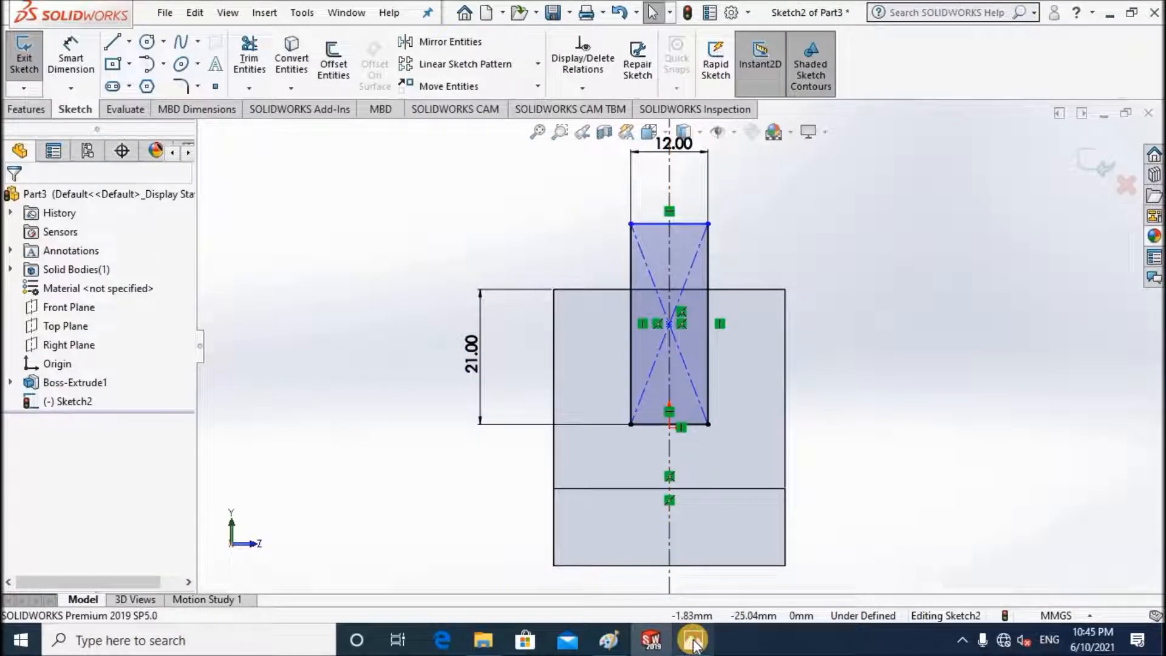
# Step: Extrude-cut the slot rectangle with the Through All end condition so it passes through both uprights
pyautogui.click(693, 640)
pyautogui.hotkey('alt', 'Tab')
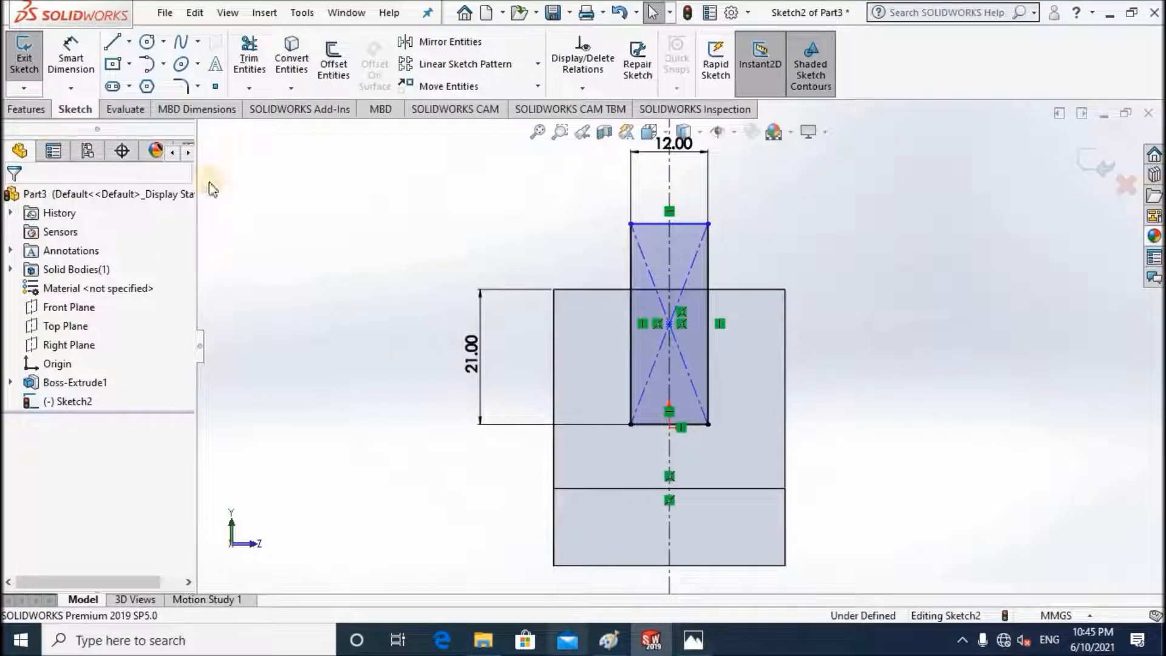
pyautogui.moveTo(589, 350)
pyautogui.mouseDown(button='middle')
pyautogui.moveTo(627, 396)
pyautogui.moveTo(417, 383)
pyautogui.moveTo(365, 340)
pyautogui.mouseUp(button='middle')
pyautogui.click(30, 113)
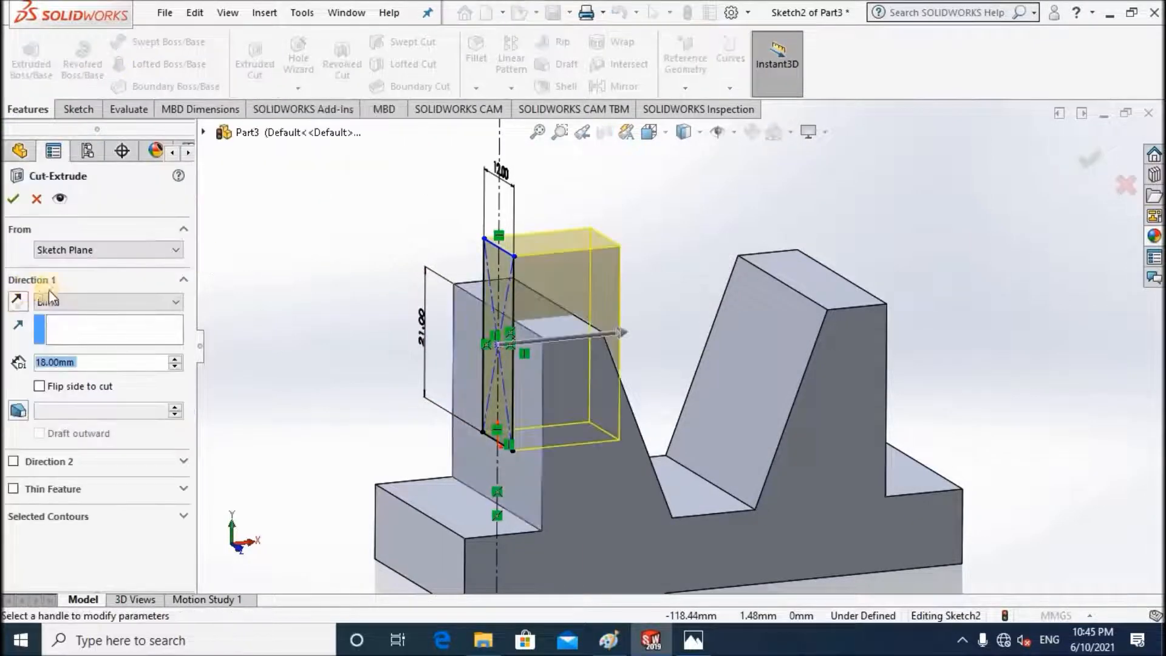
pyautogui.click(72, 302)
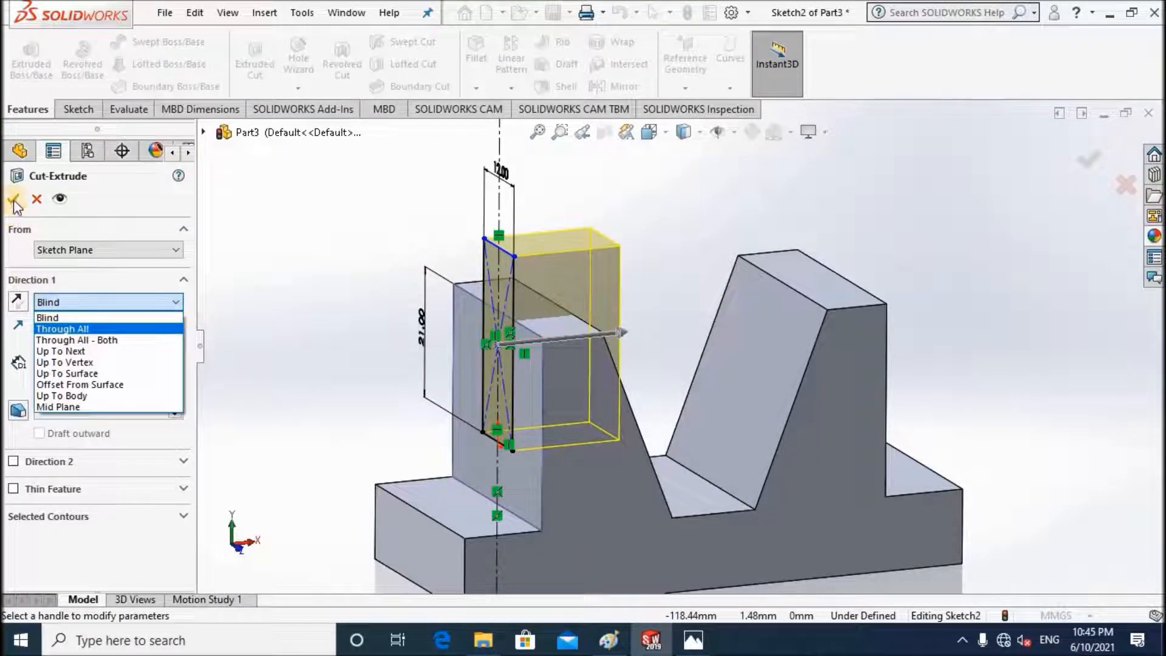
pyautogui.click(57, 322)
pyautogui.press('Return')
pyautogui.click(671, 337)
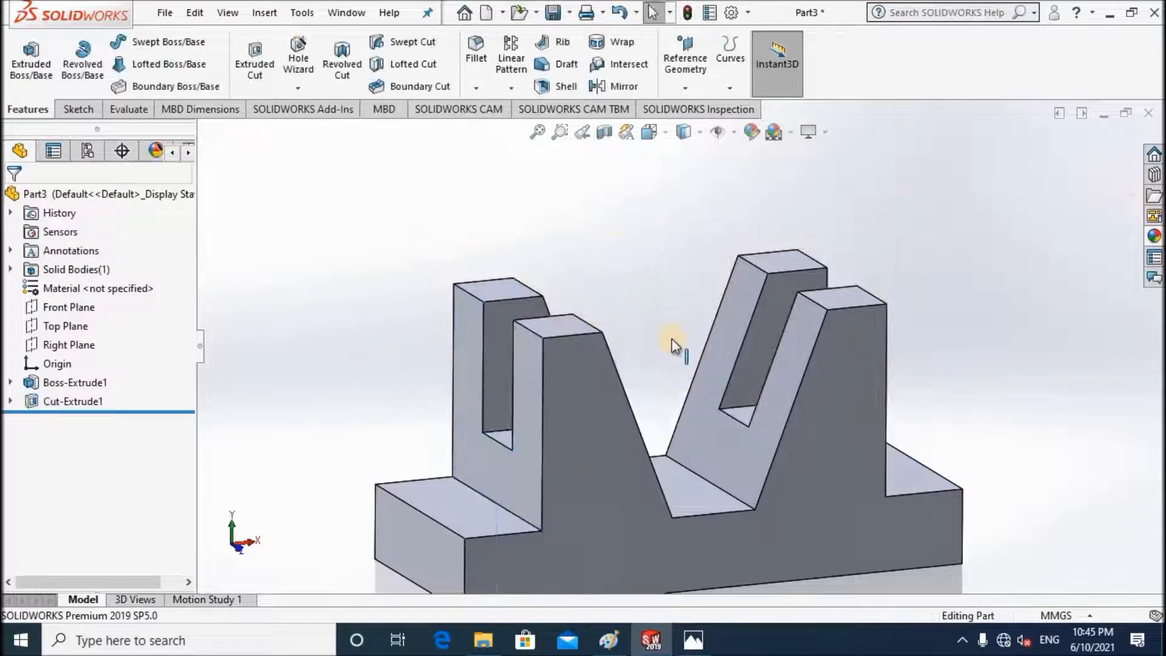
# Step: Apply the polished gold appearance to the block's entire body
pyautogui.scroll(4, 679, 345)
pyautogui.moveTo(694, 348); pyautogui.dragTo(995, 340, button='middle')
pyautogui.click(1148, 238)
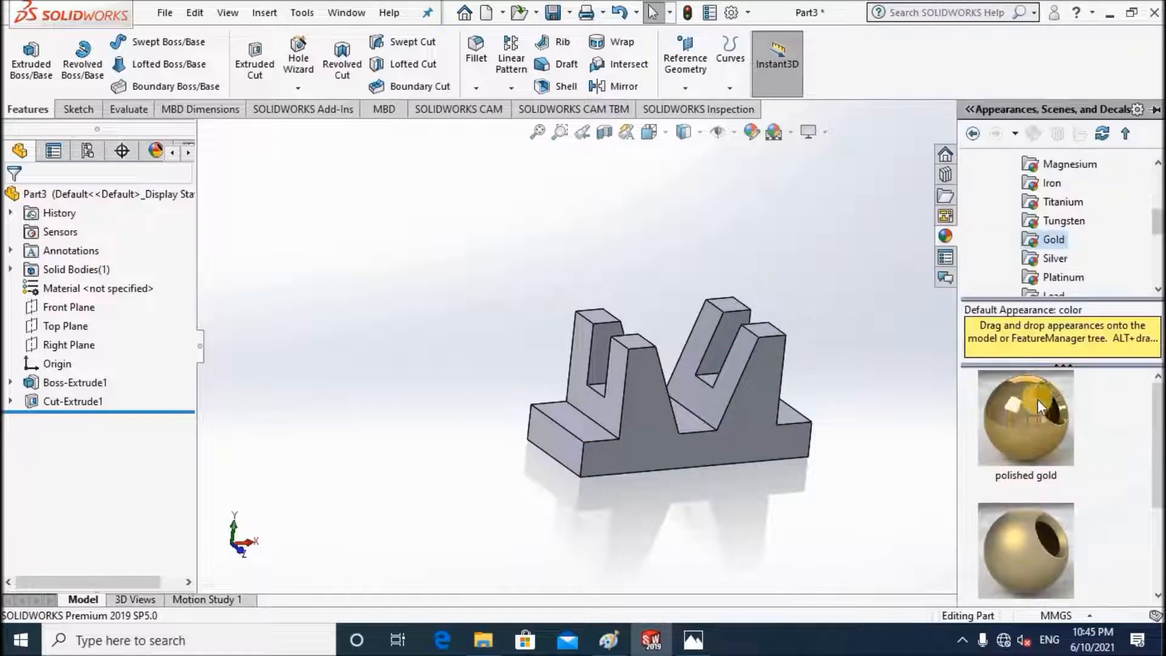
pyautogui.moveTo(819, 395); pyautogui.dragTo(686, 404)
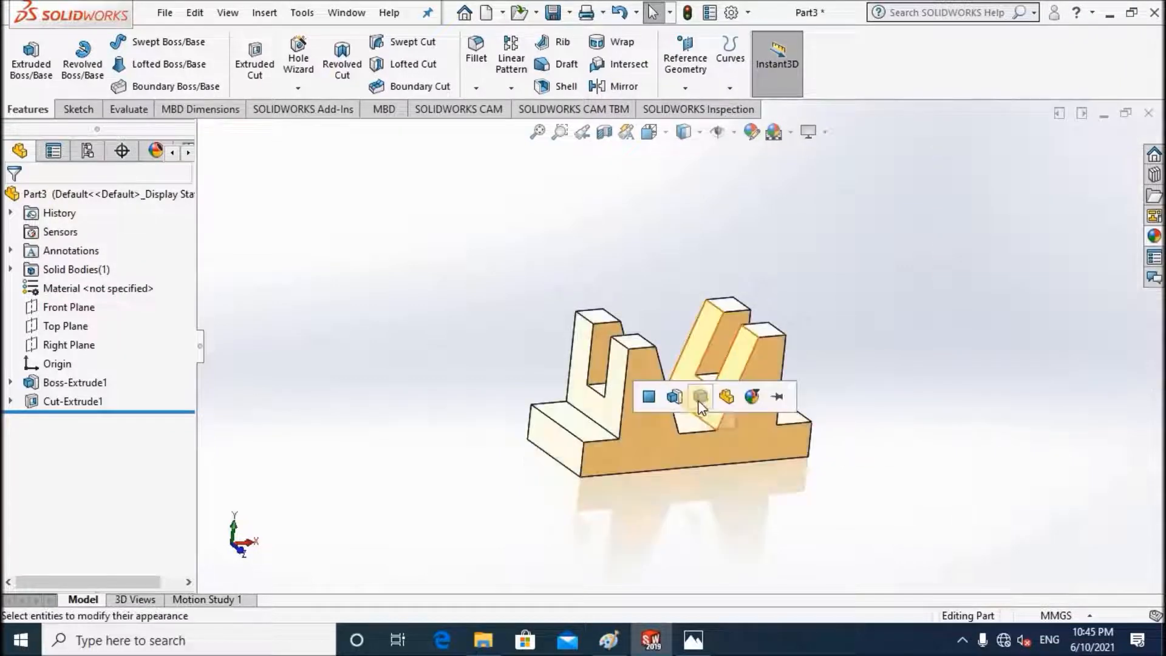
pyautogui.click(700, 397)
pyautogui.scroll(-5, 729, 437)
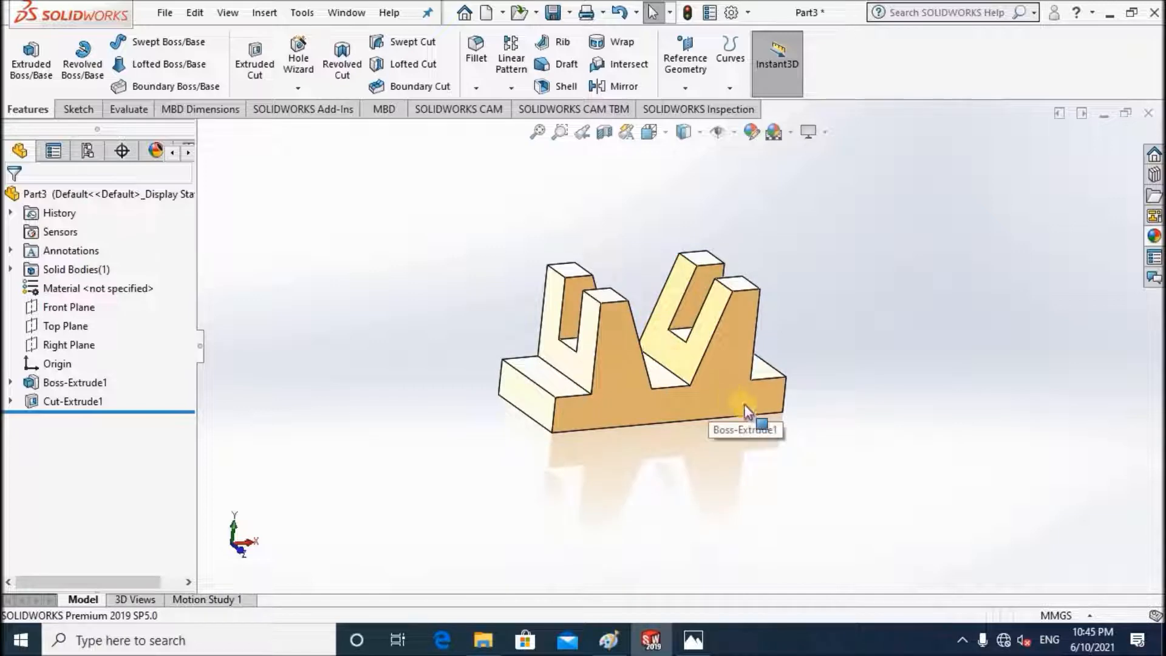
pyautogui.moveTo(697, 476); pyautogui.dragTo(691, 306, button='middle')
pyautogui.scroll(4, 655, 360)
pyautogui.scroll(-2, 656, 360)
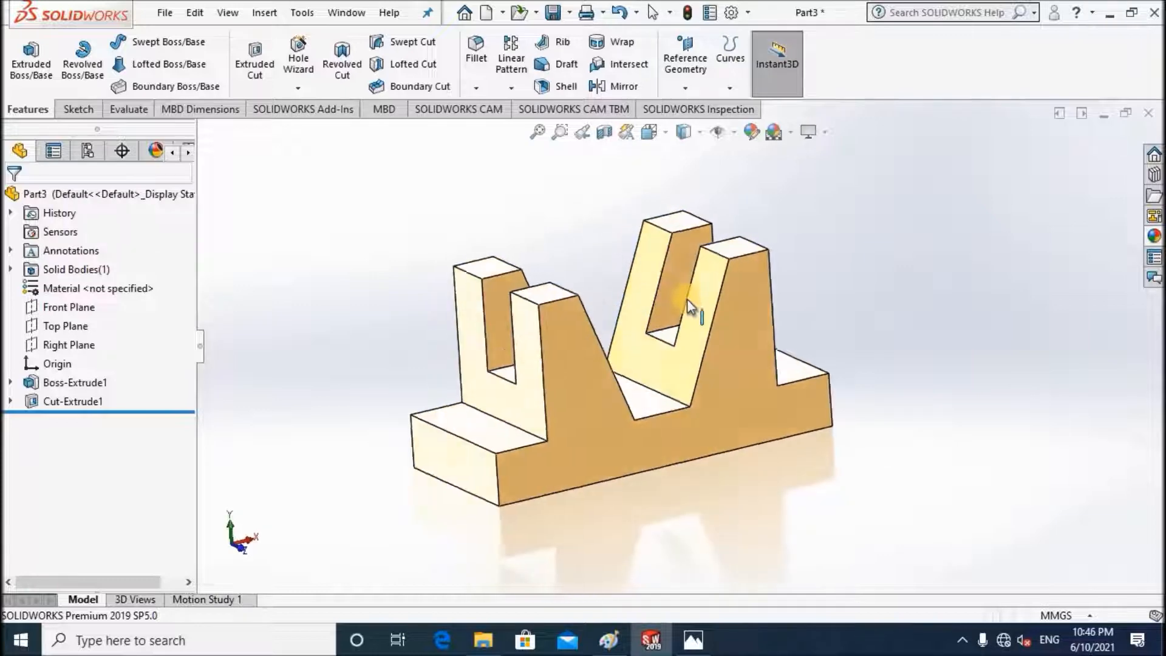
pyautogui.moveTo(767, 347); pyautogui.dragTo(521, 182, button='middle')
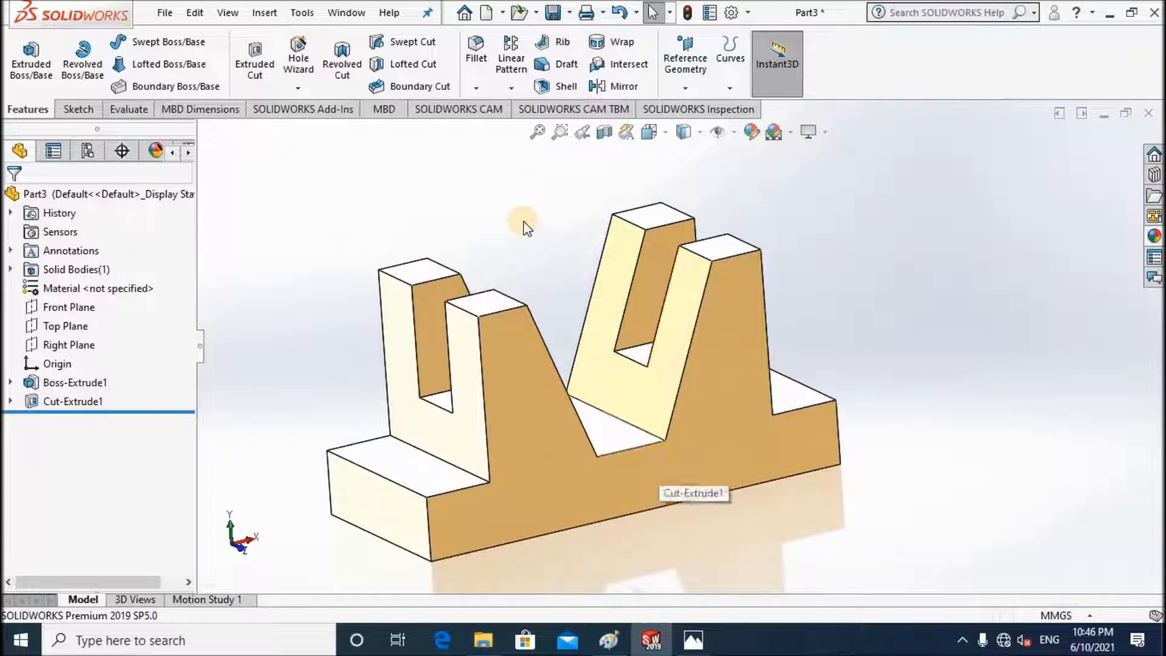